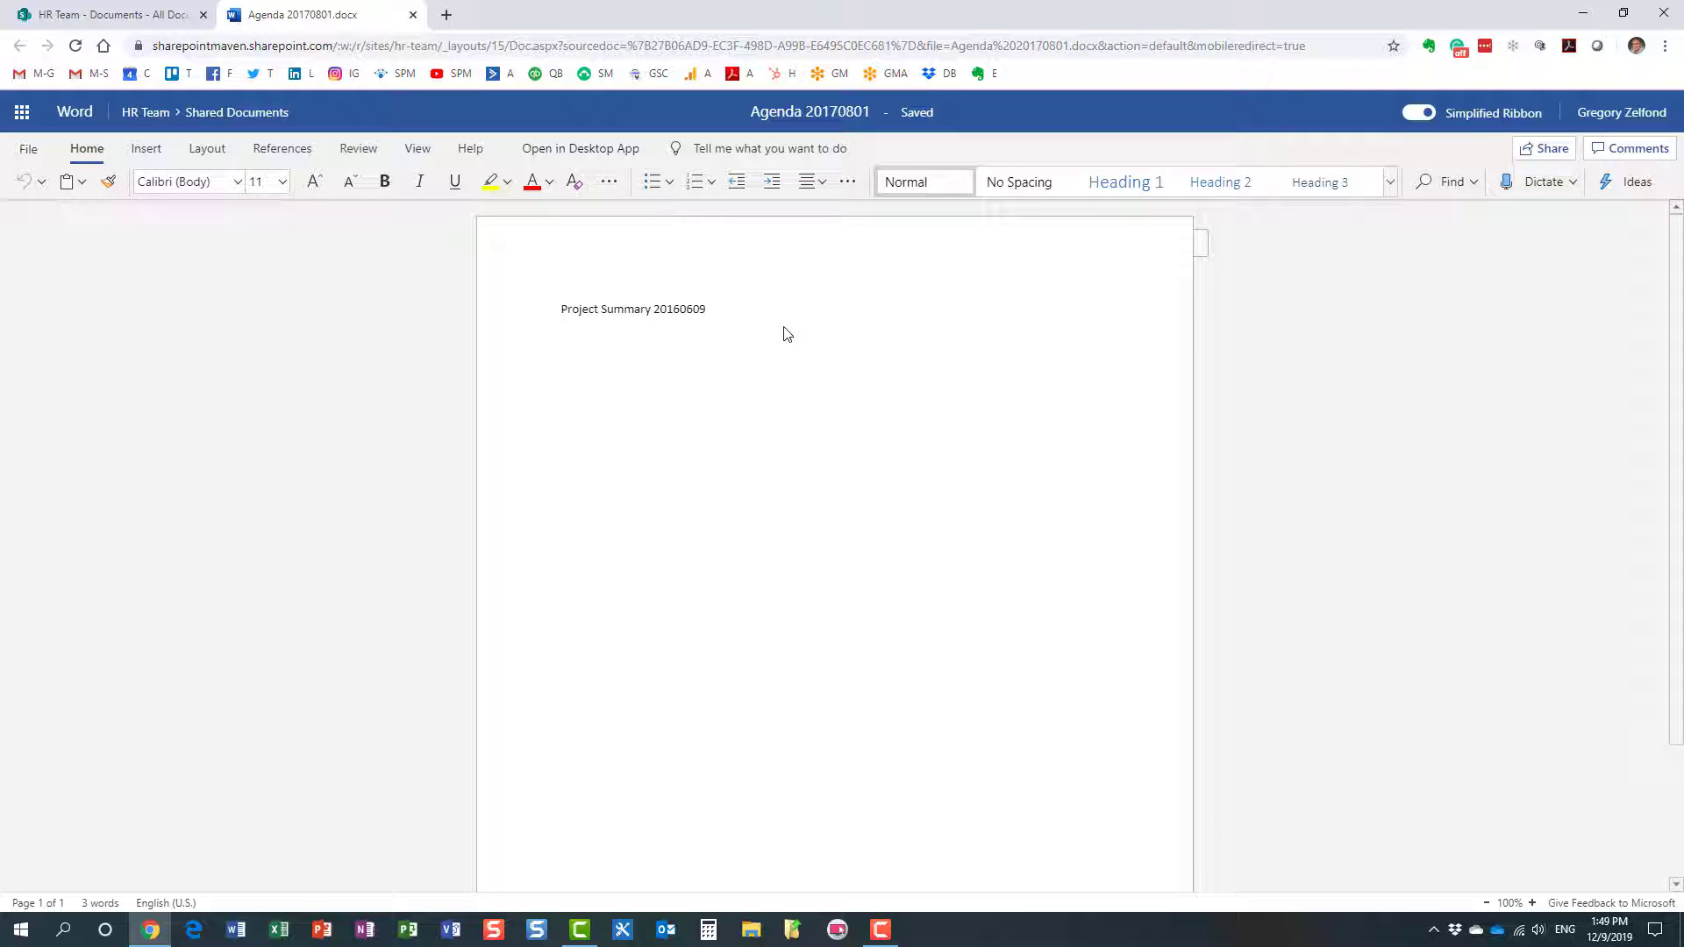
Step: Add the lines 'Hello' and 'Hello again' under the Project Summary 20160609 title
key("Return")
type("Hello")
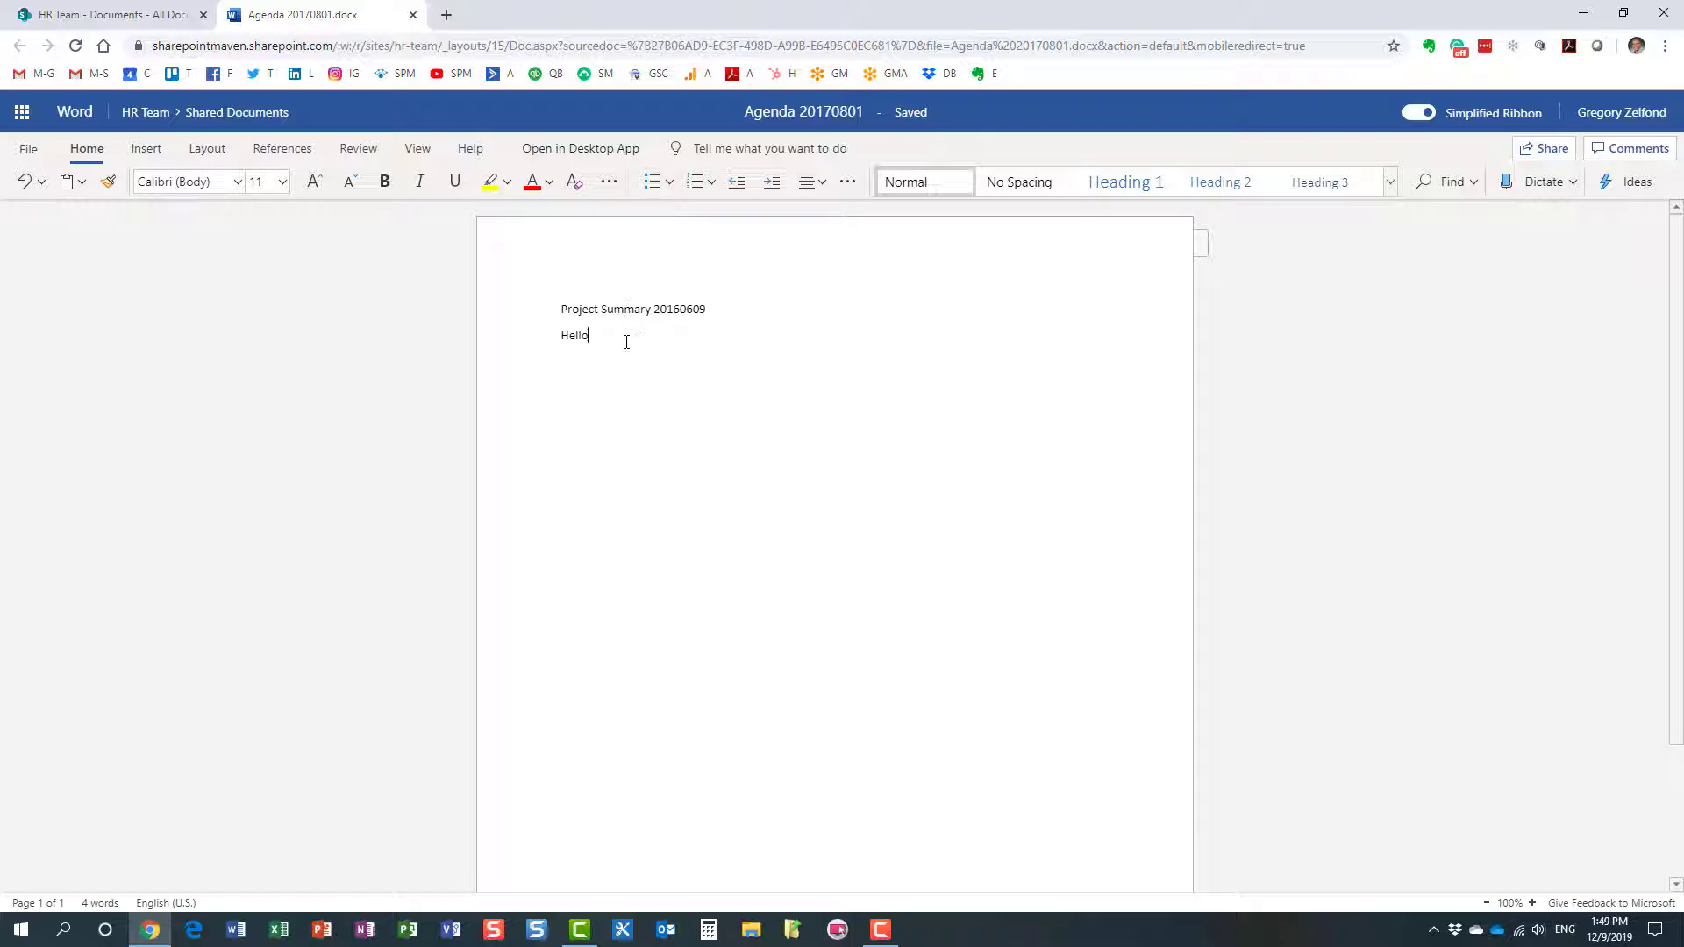
key("Return")
type("Hello again")
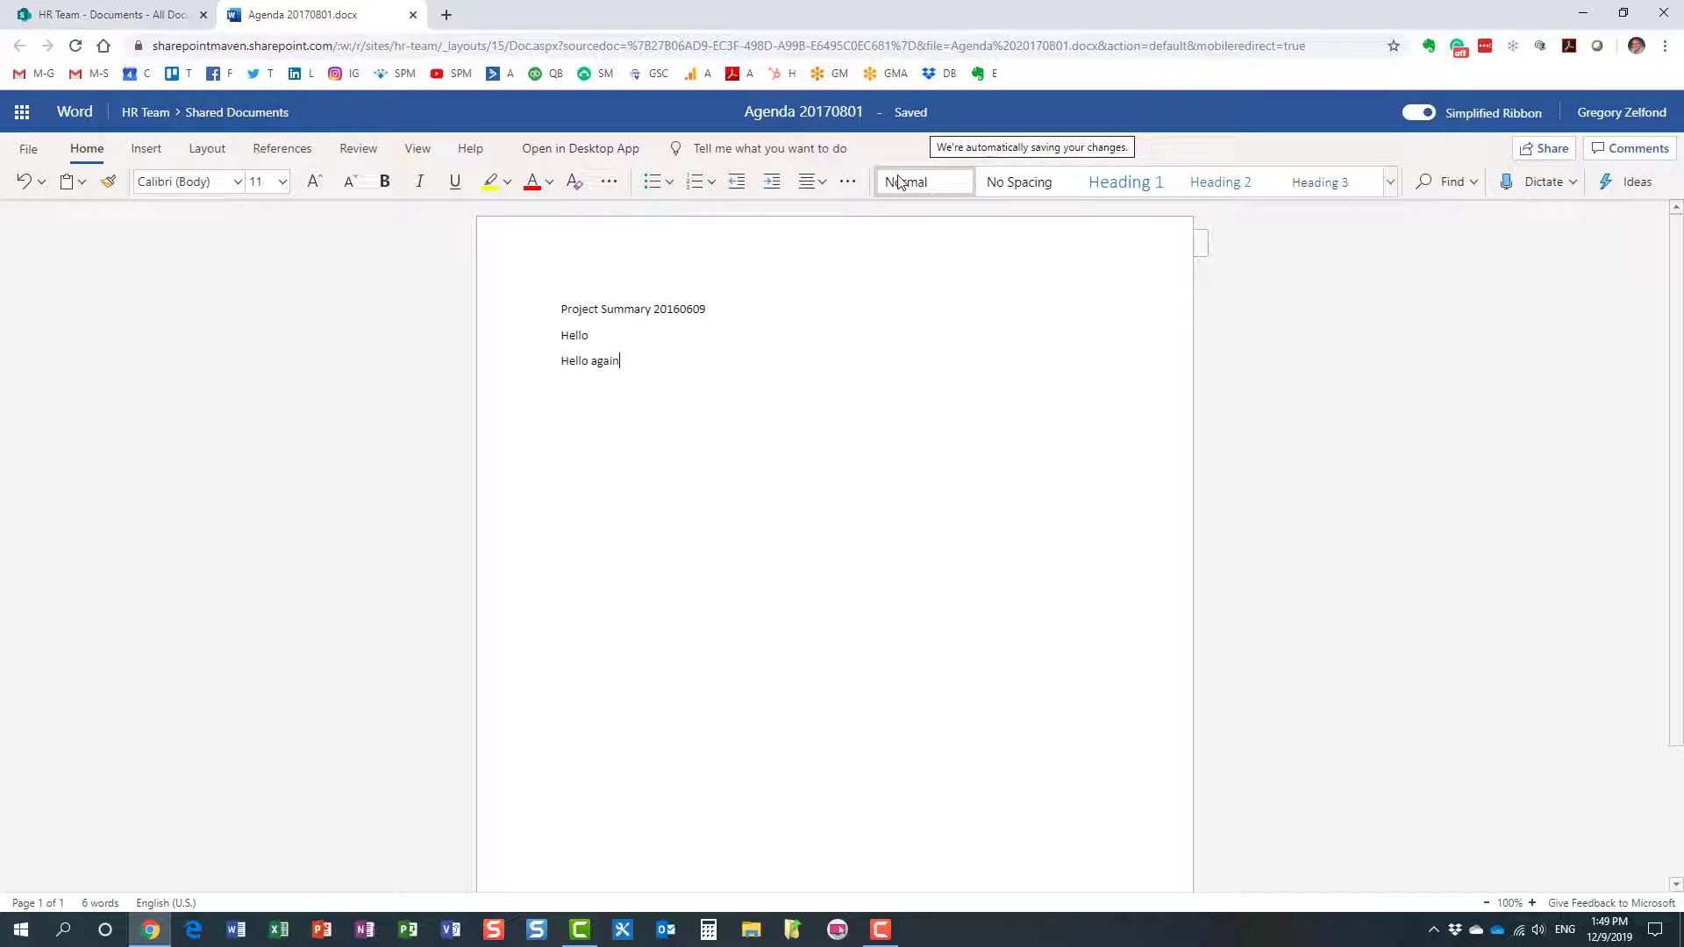
Step: Close Agenda, then enter 400 in cell A2 of the Budget workbook and fill it yellow
left_click(412, 15)
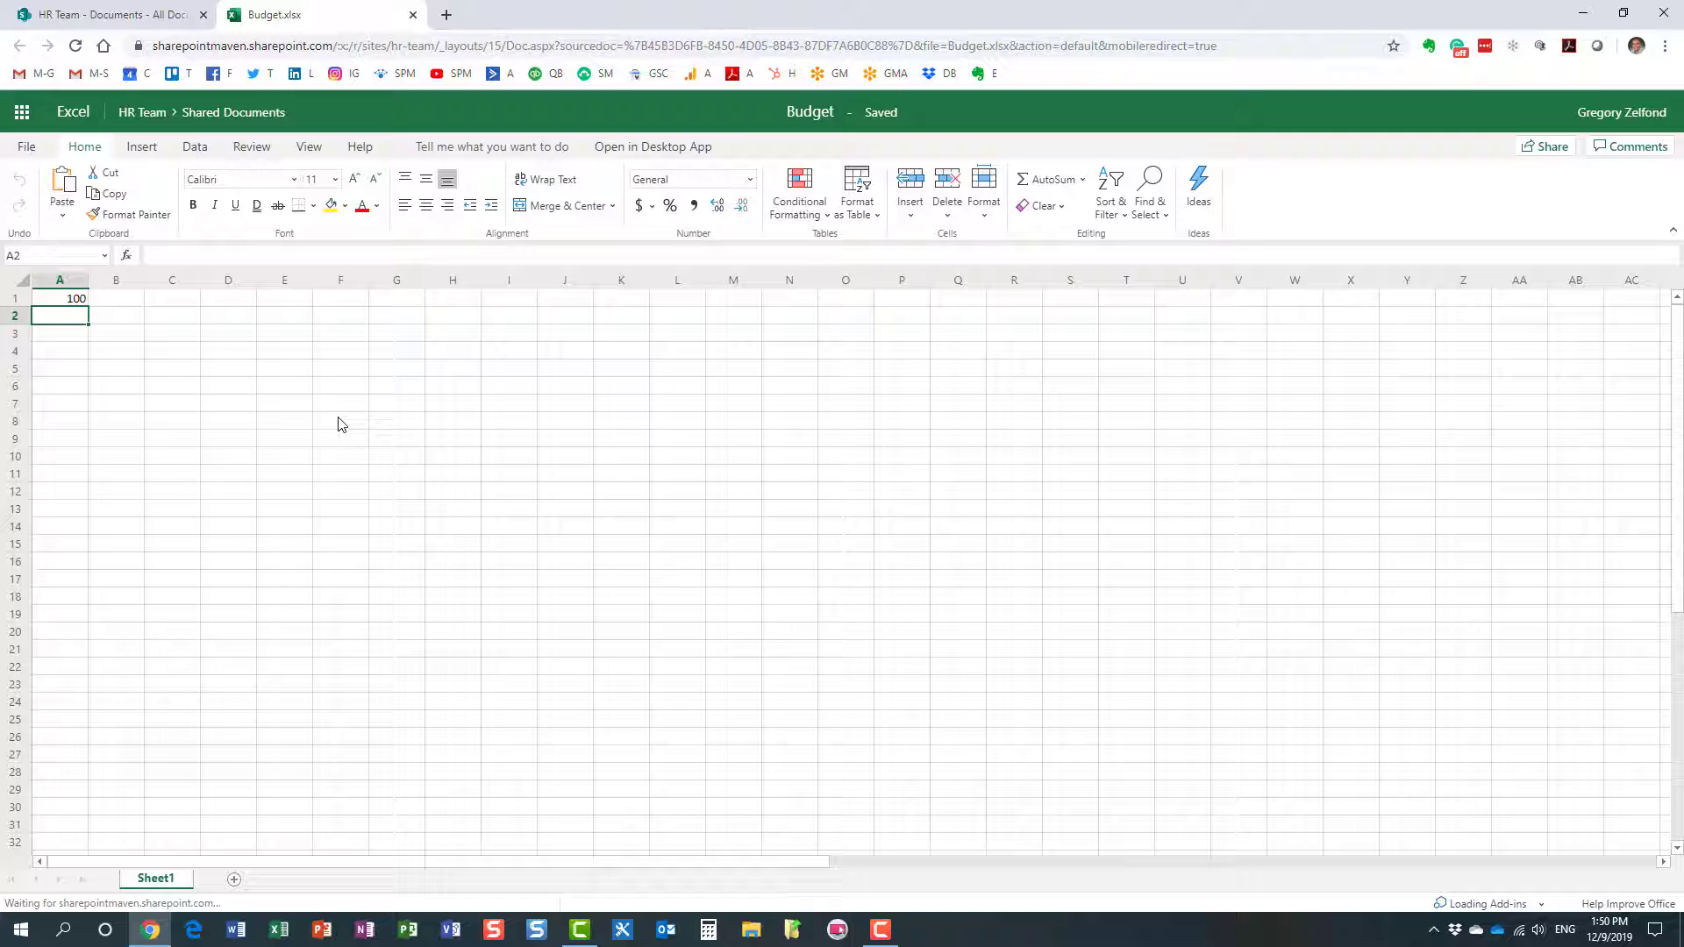
left_click(166, 337)
left_click(64, 318)
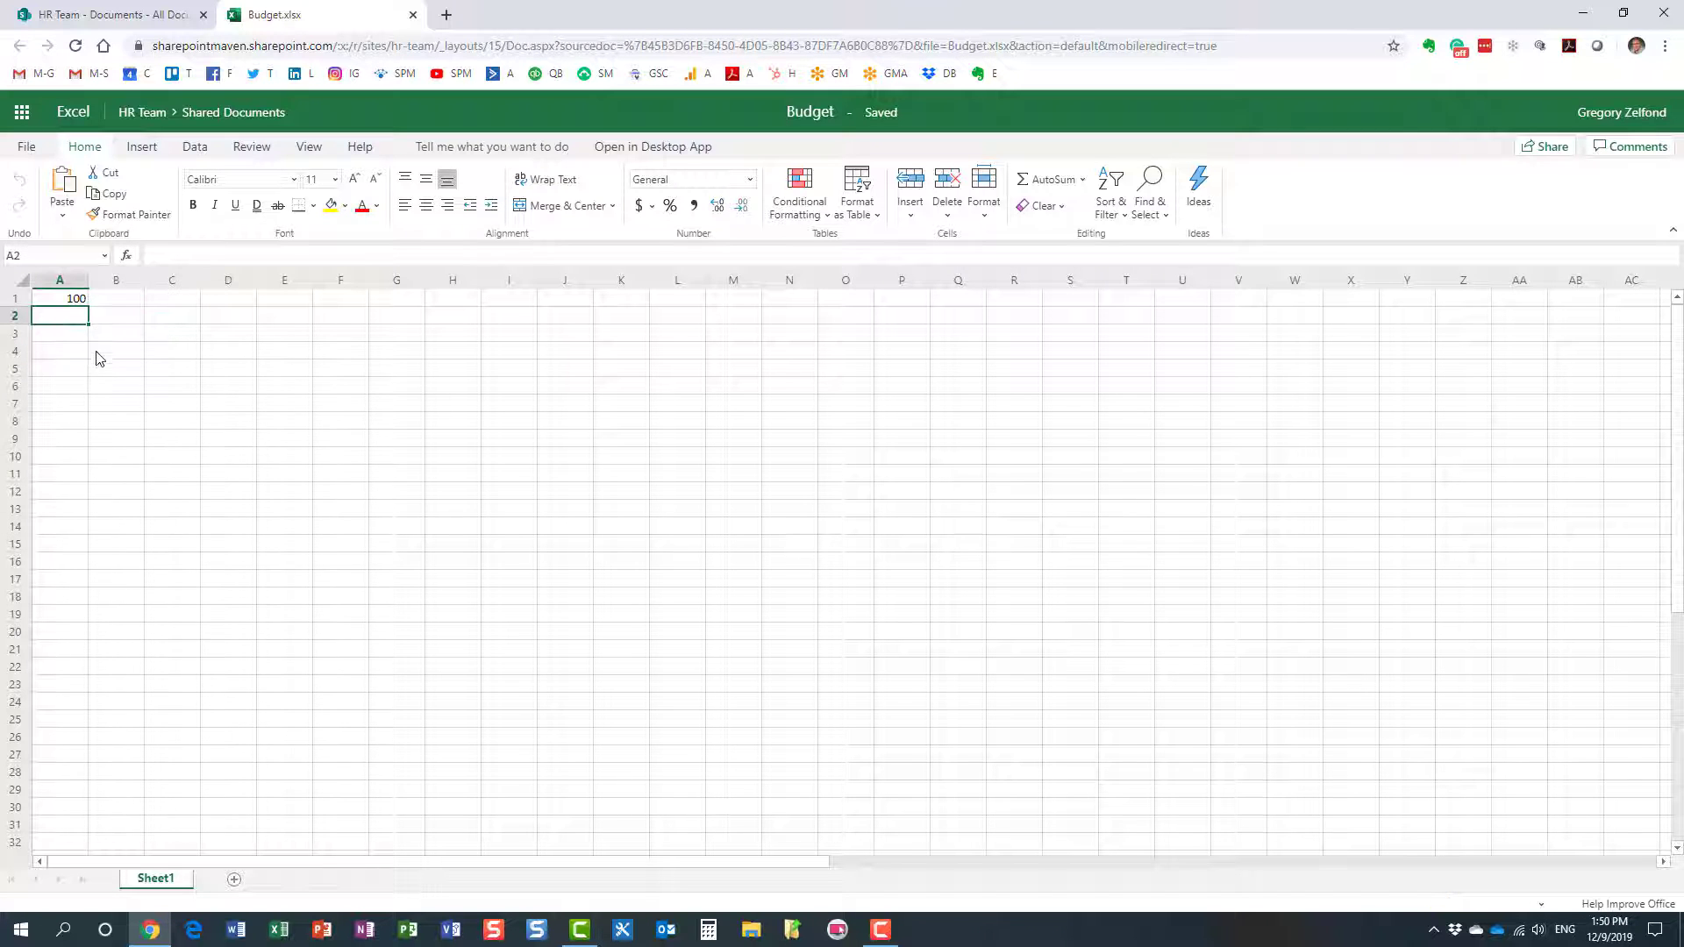
type("400")
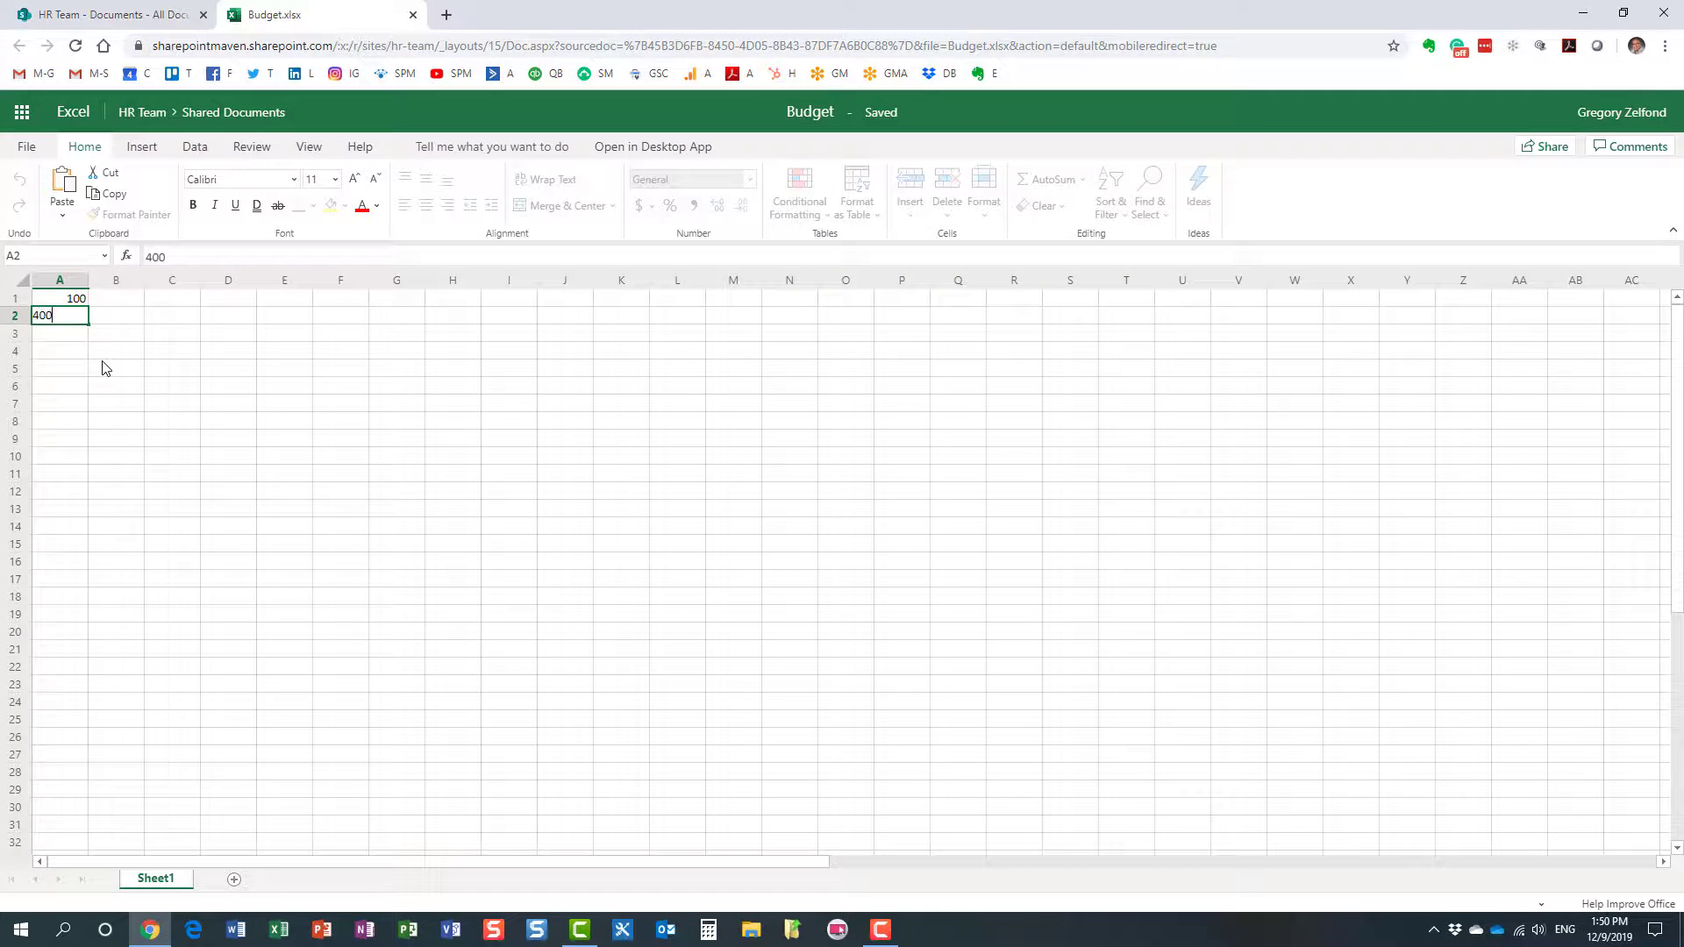
key("Return")
key("Up")
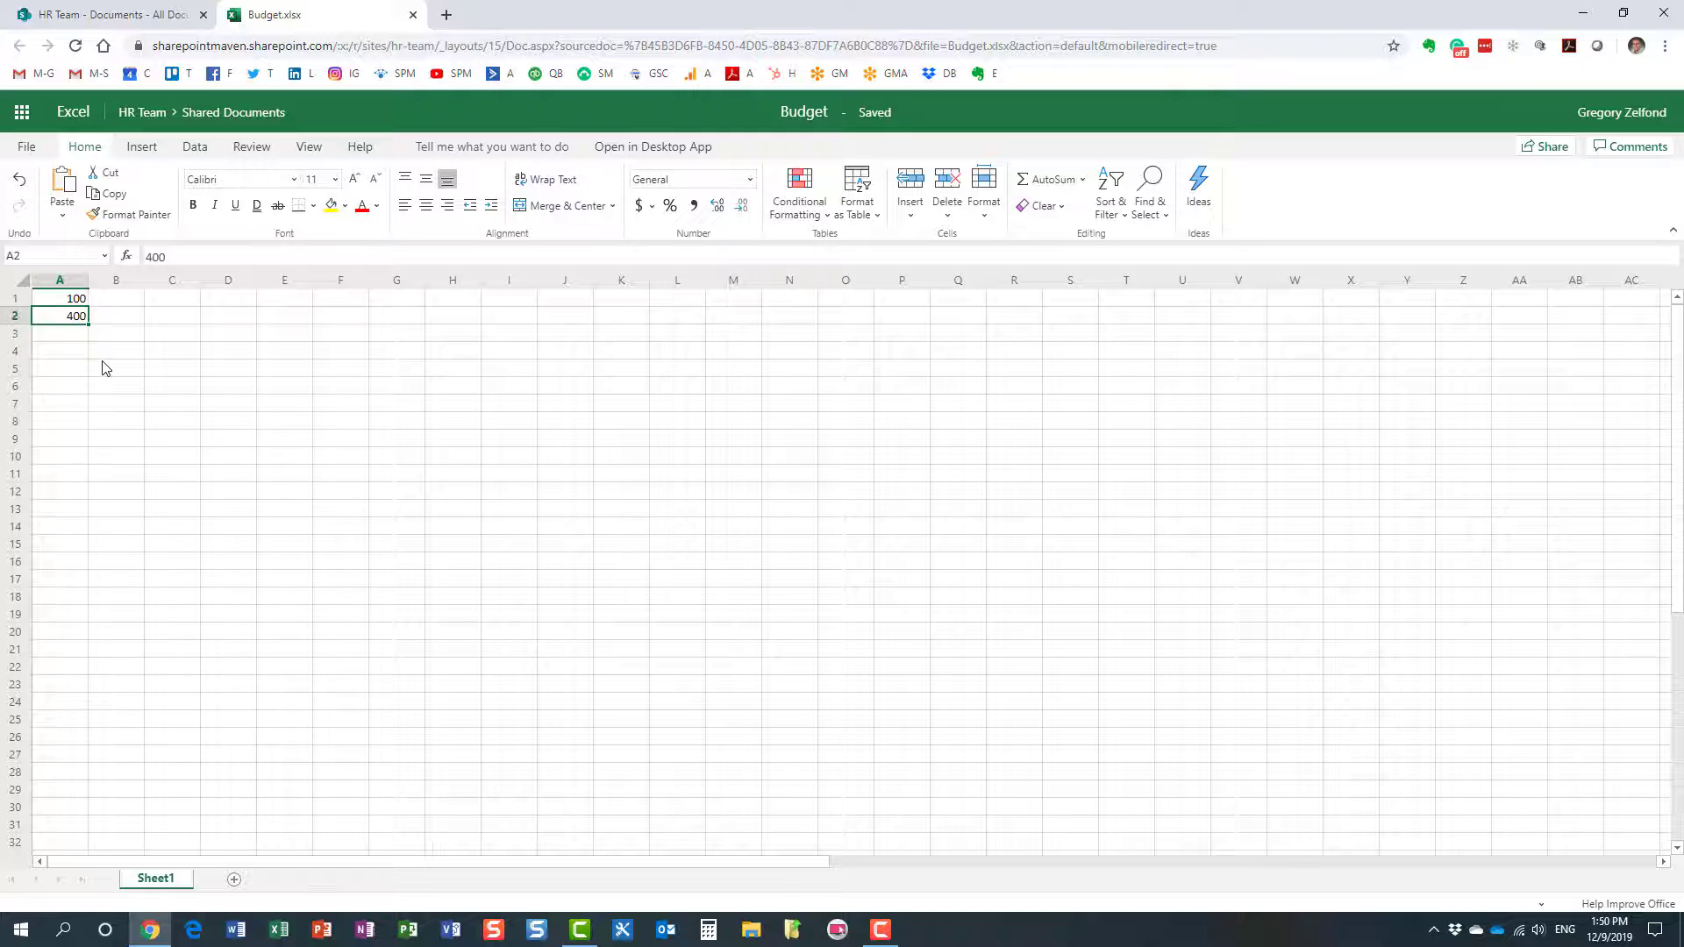
left_click(331, 206)
Step: Look through the Insert, Review, View and Help ribbons, then select B2 to reveal A2's yellow fill
left_click(140, 149)
left_click(252, 147)
left_click(306, 151)
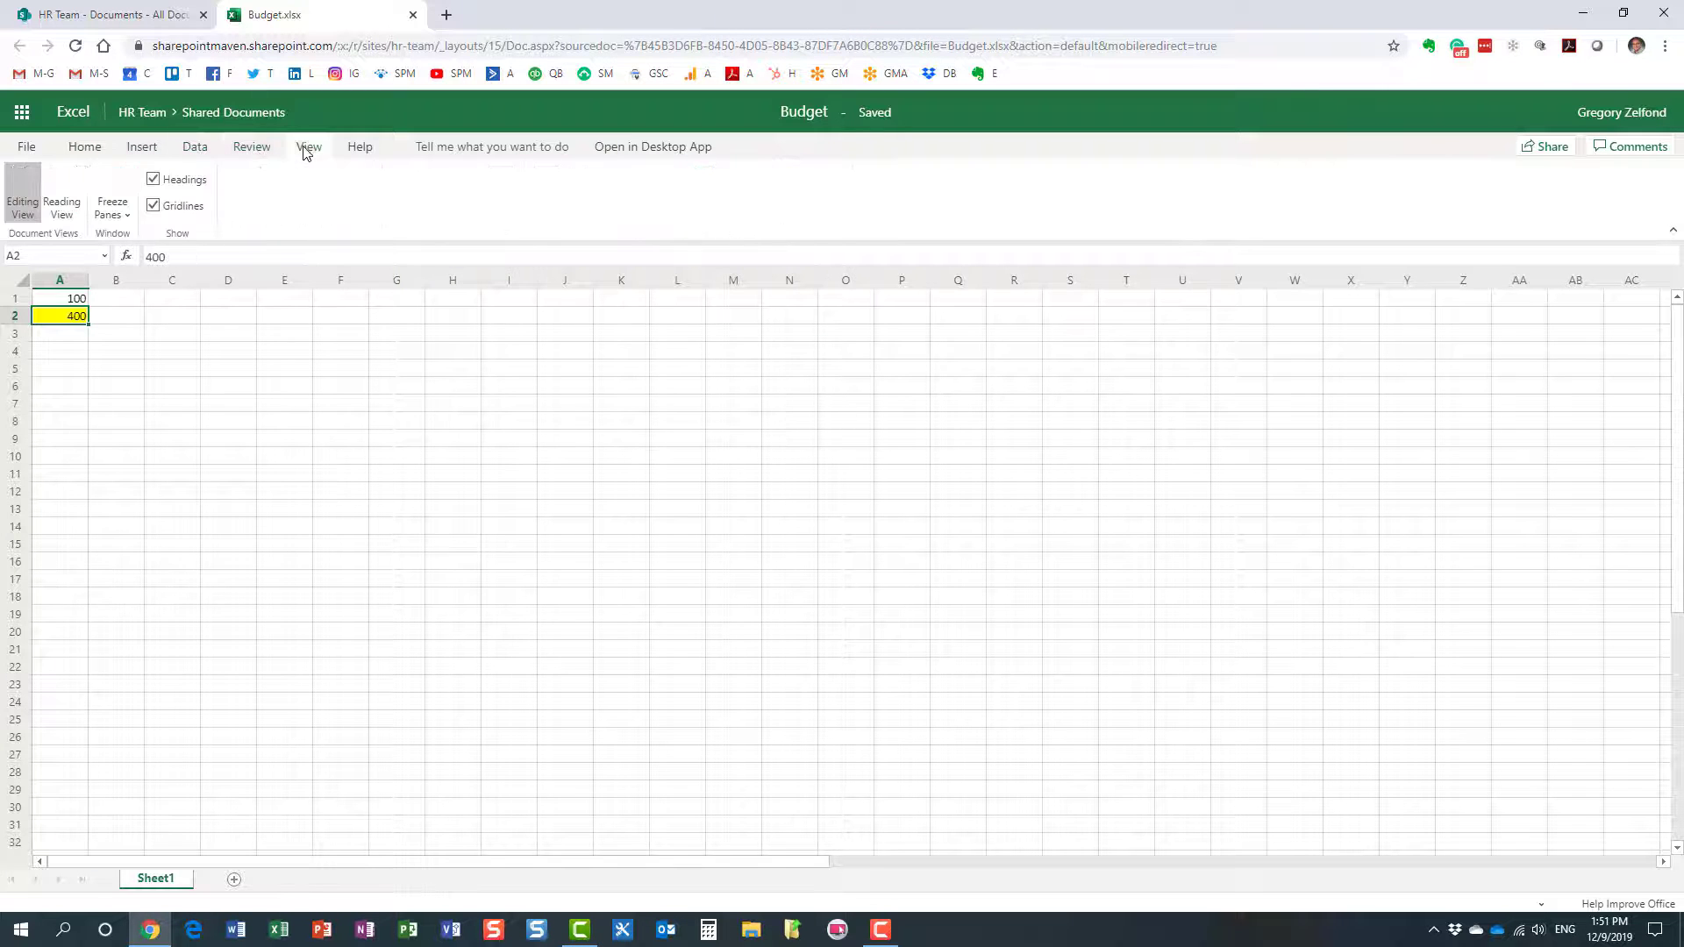
left_click(360, 148)
left_click(88, 149)
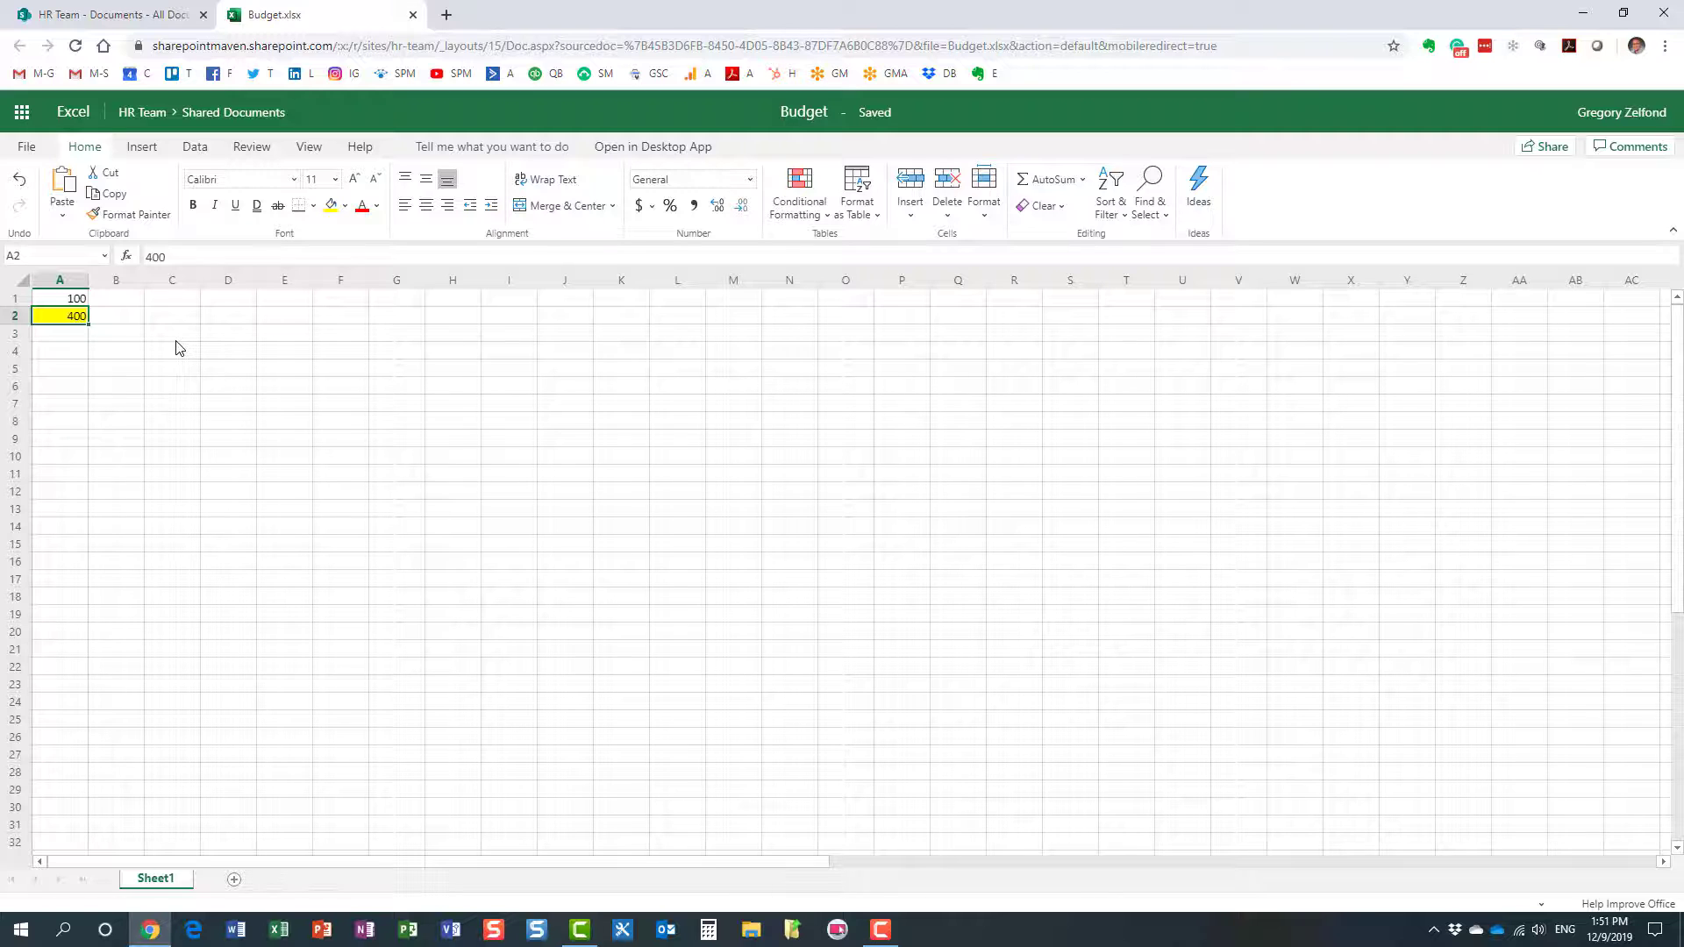
left_click(85, 348)
left_click(118, 317)
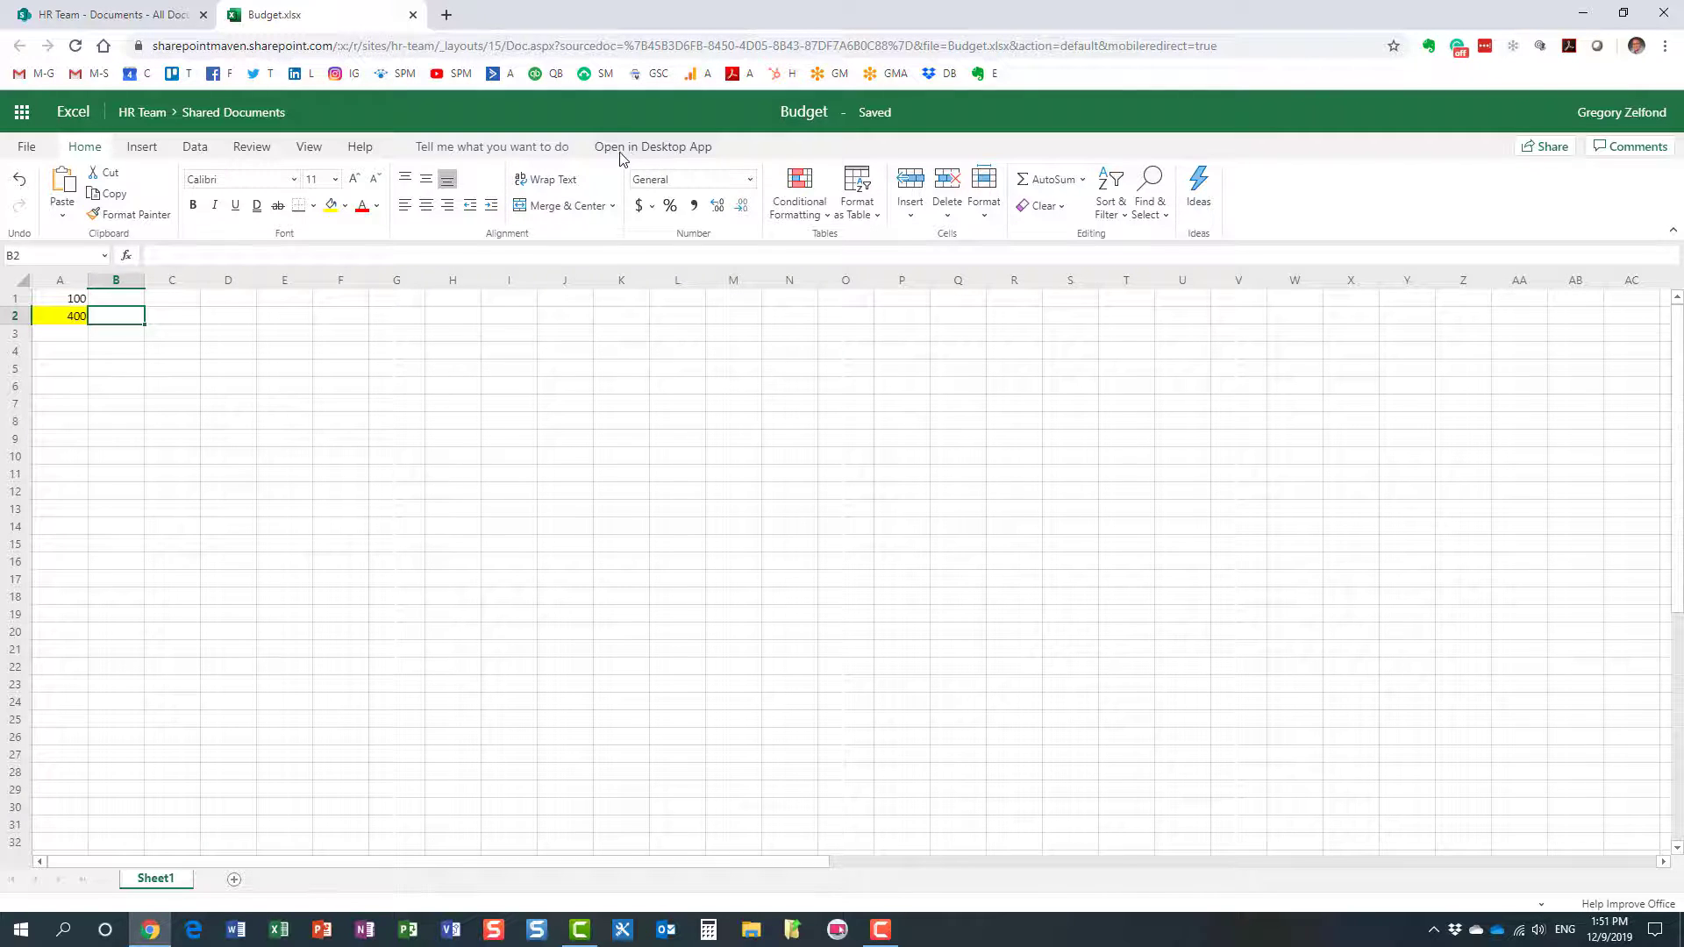
Step: Close Budget, review the Open options for Budget.xlsx and Agenda, and close Agenda's browser tab
left_click(413, 15)
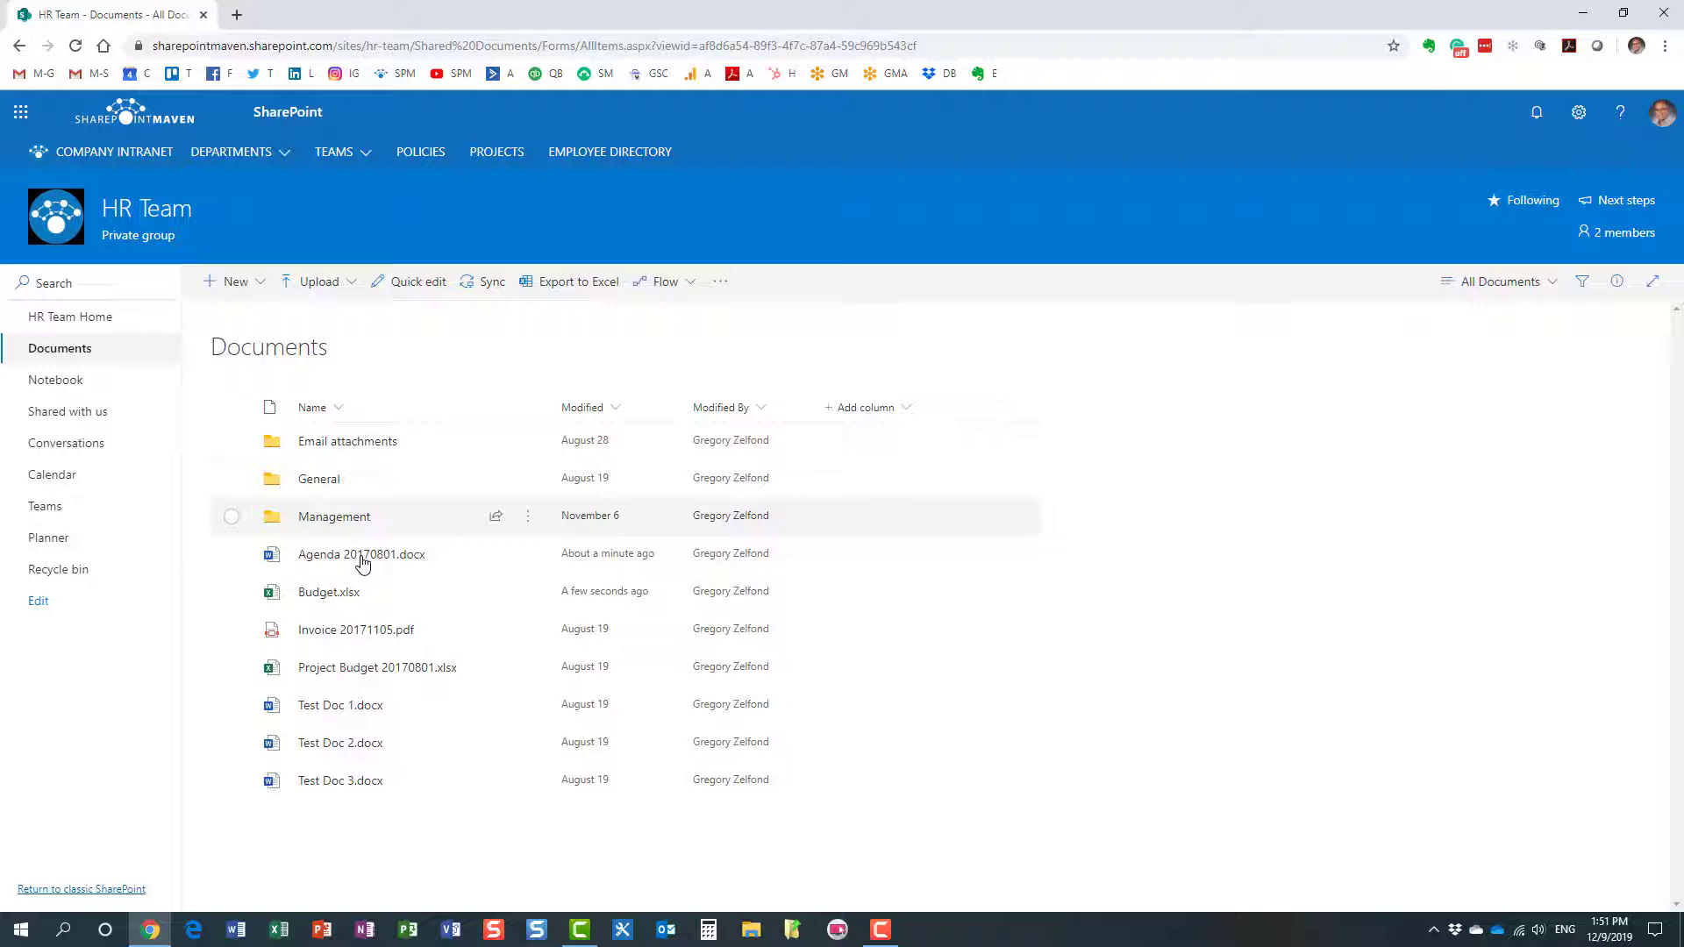
right_click(335, 598)
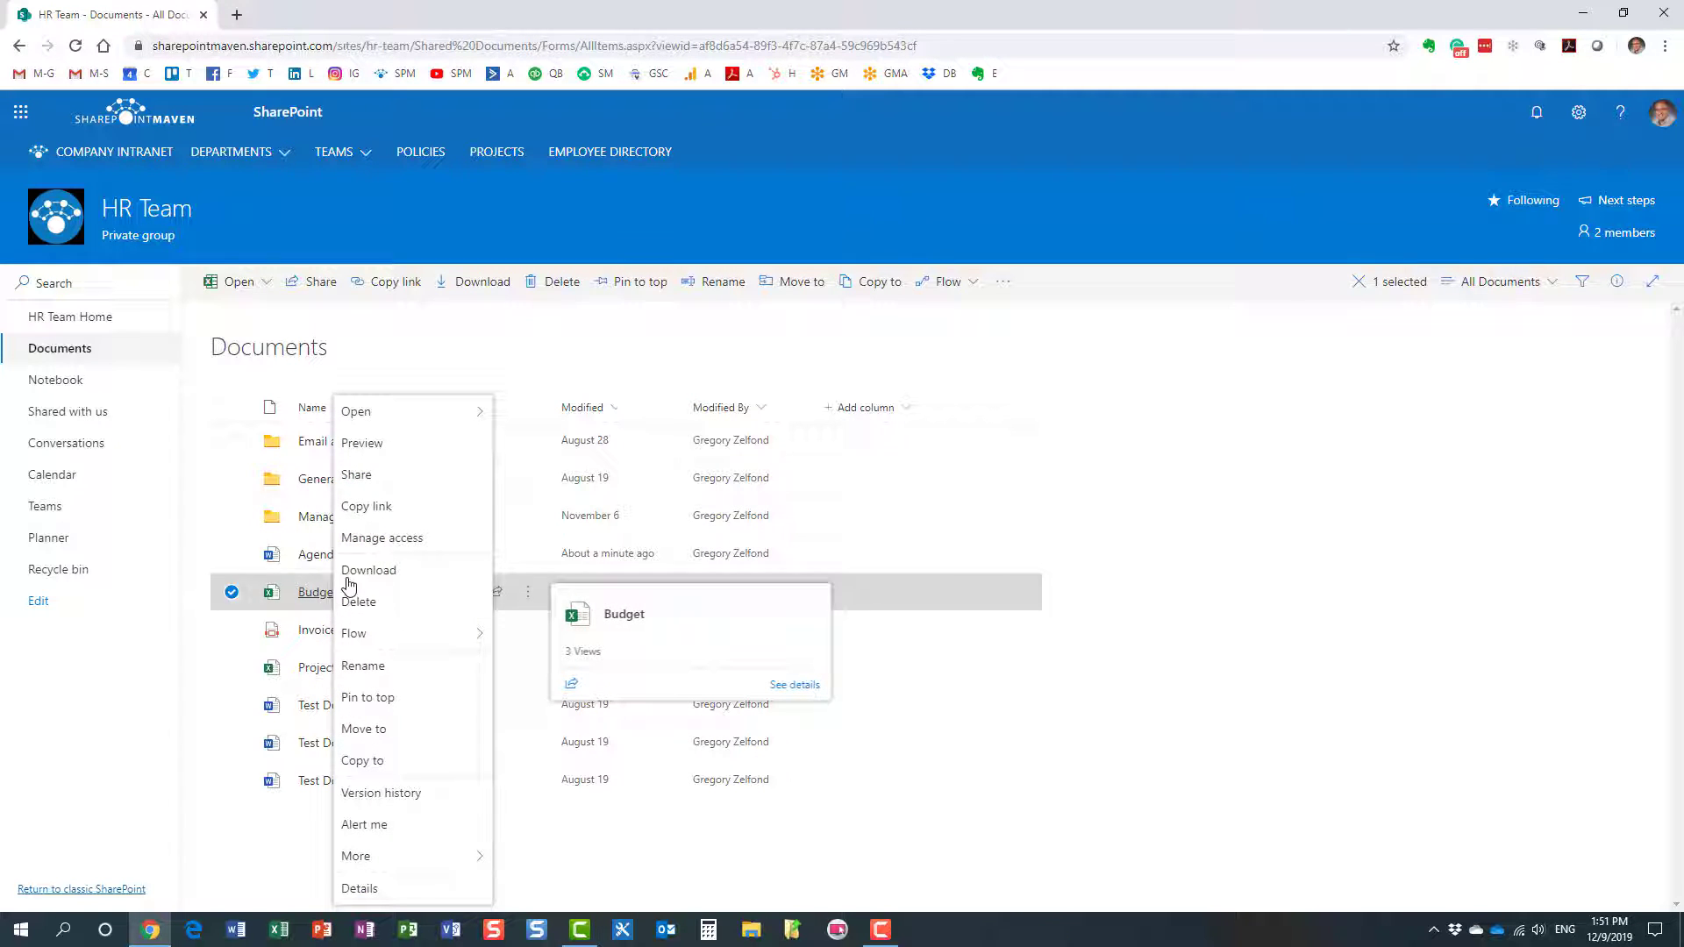
mouse_move(432, 418)
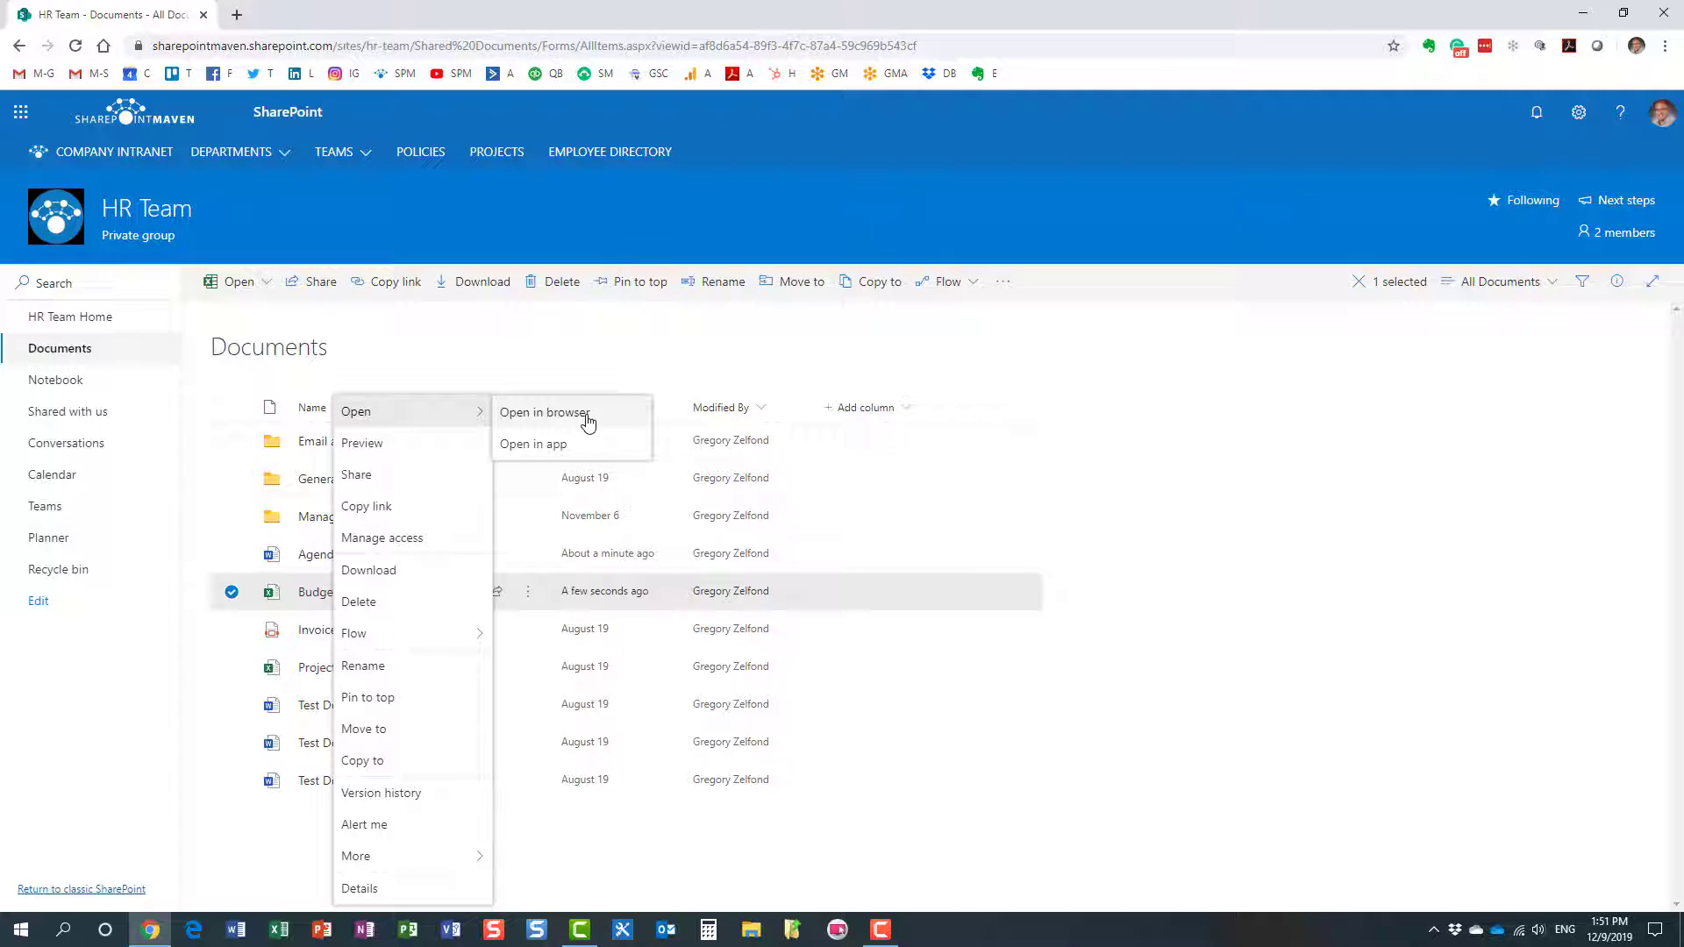
left_click(608, 355)
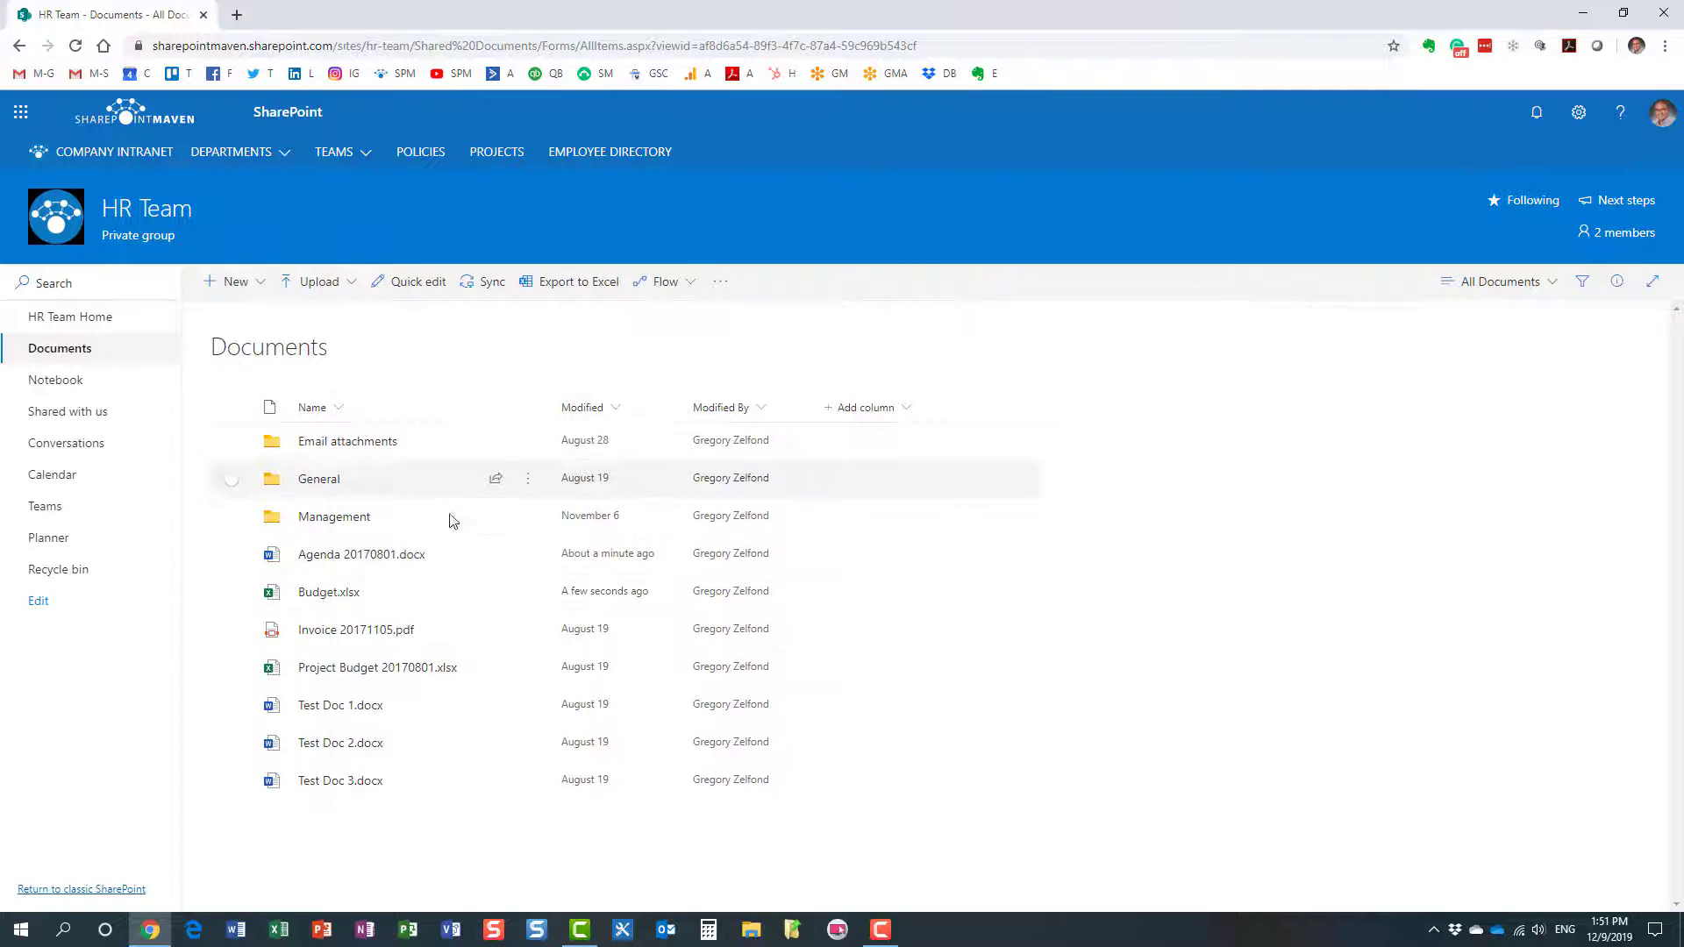
right_click(406, 560)
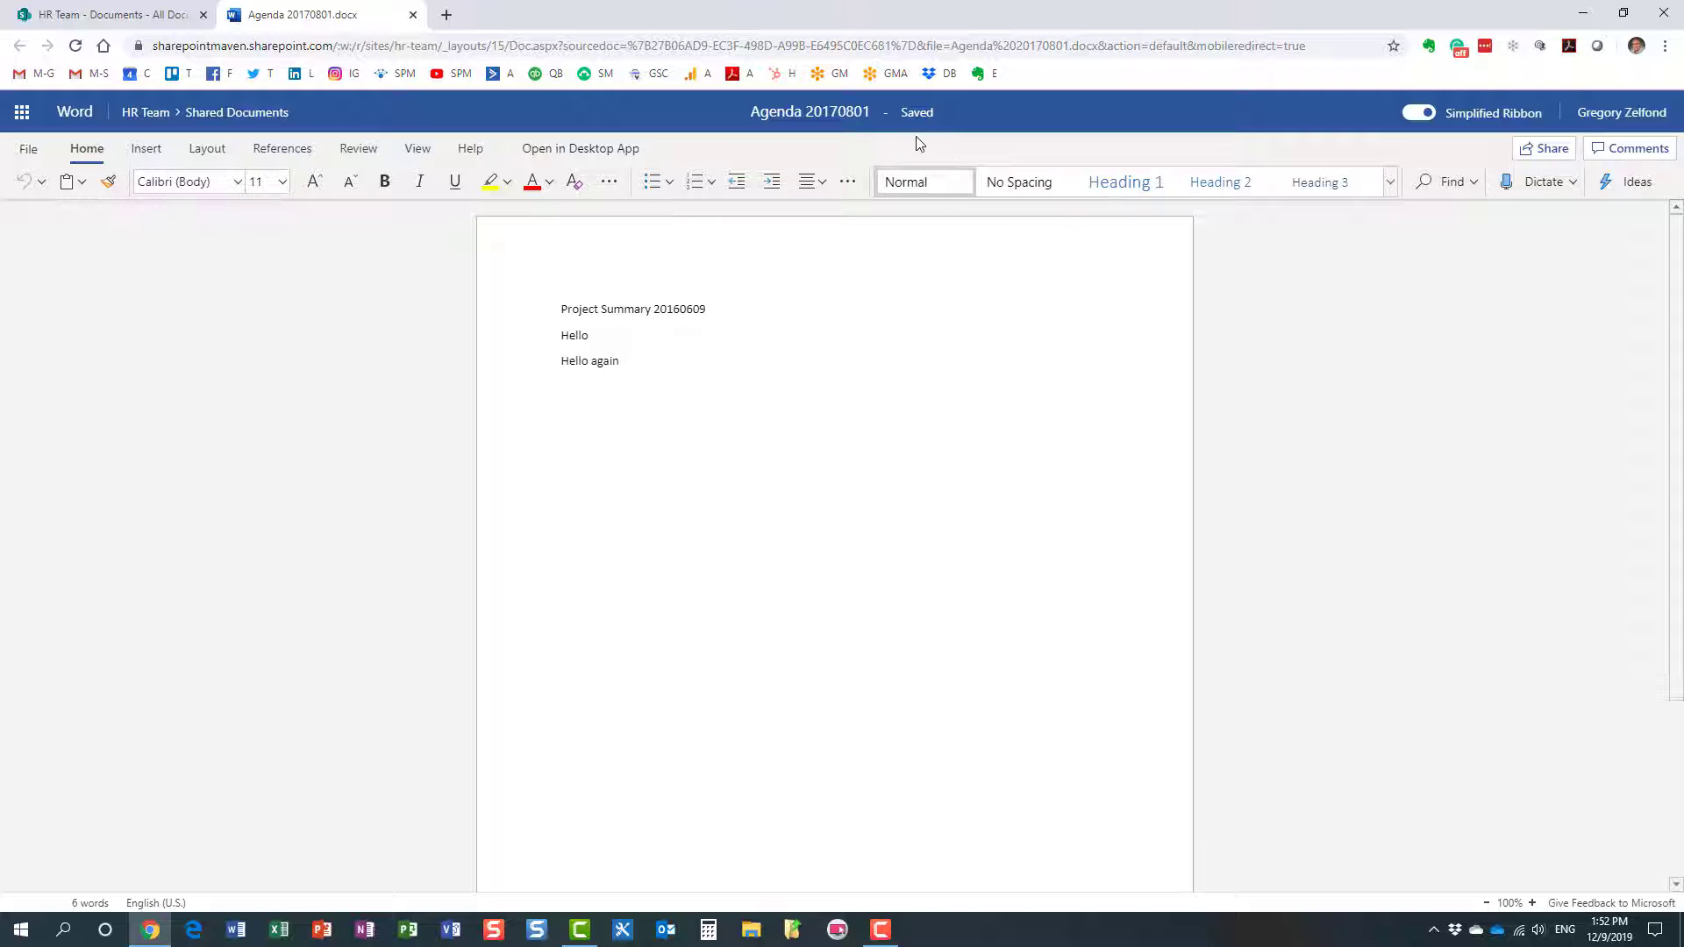
left_click(413, 16)
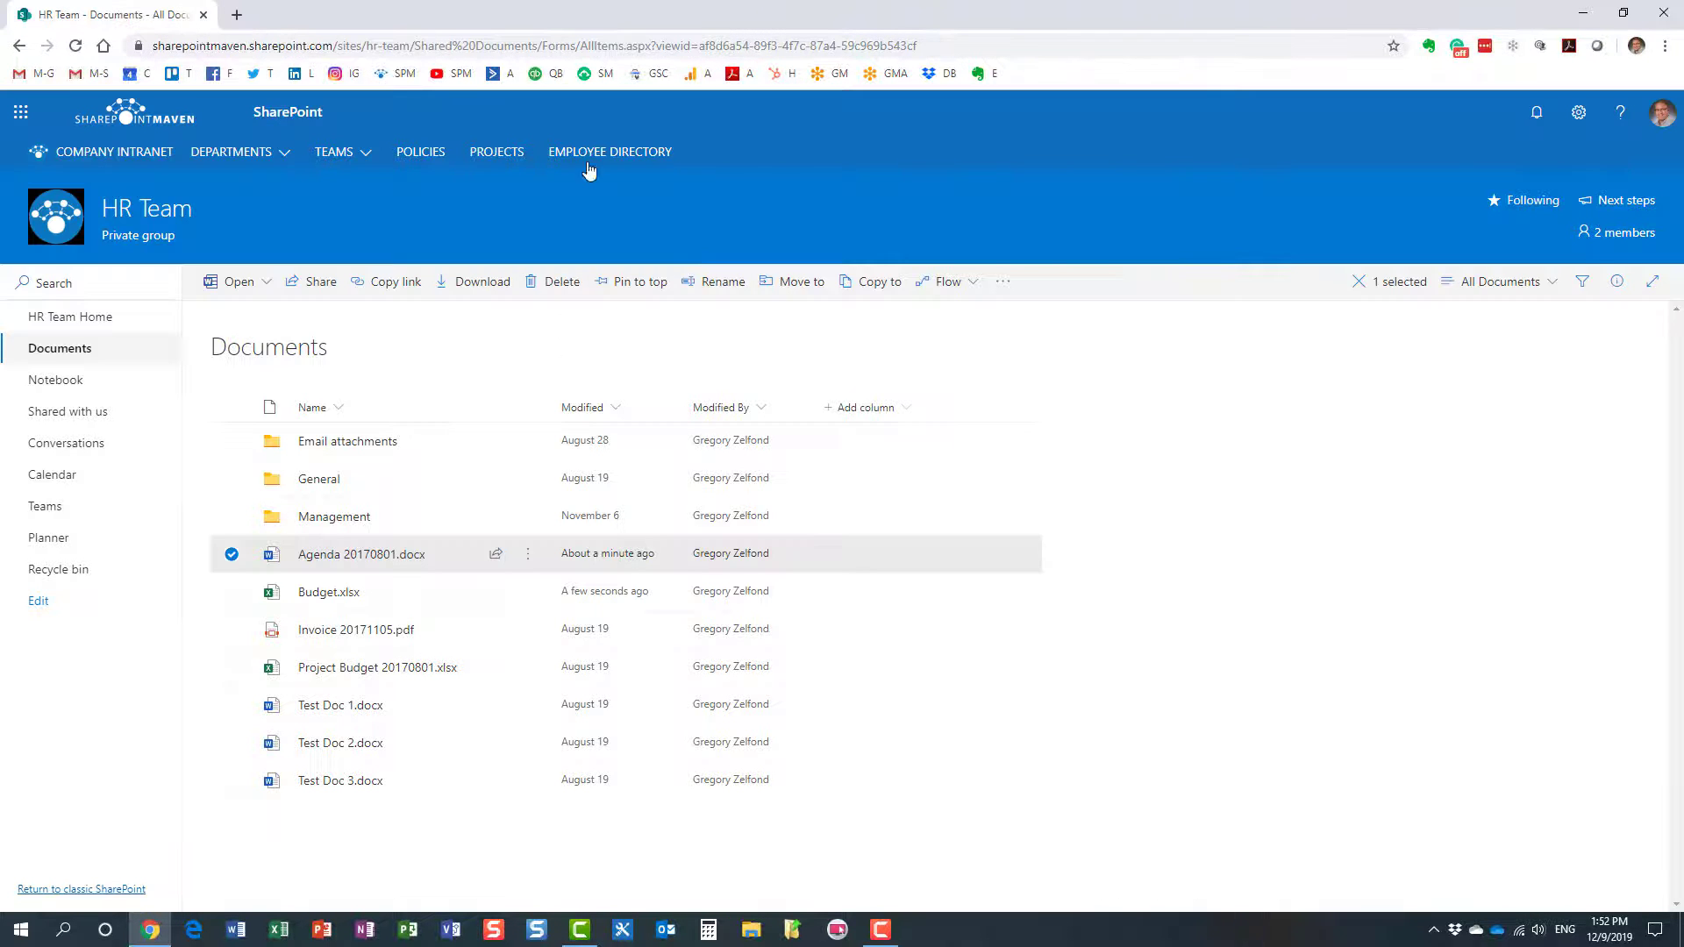
Step: Open Agenda 20170801.docx with Open > Open in app to launch desktop Word
right_click(397, 558)
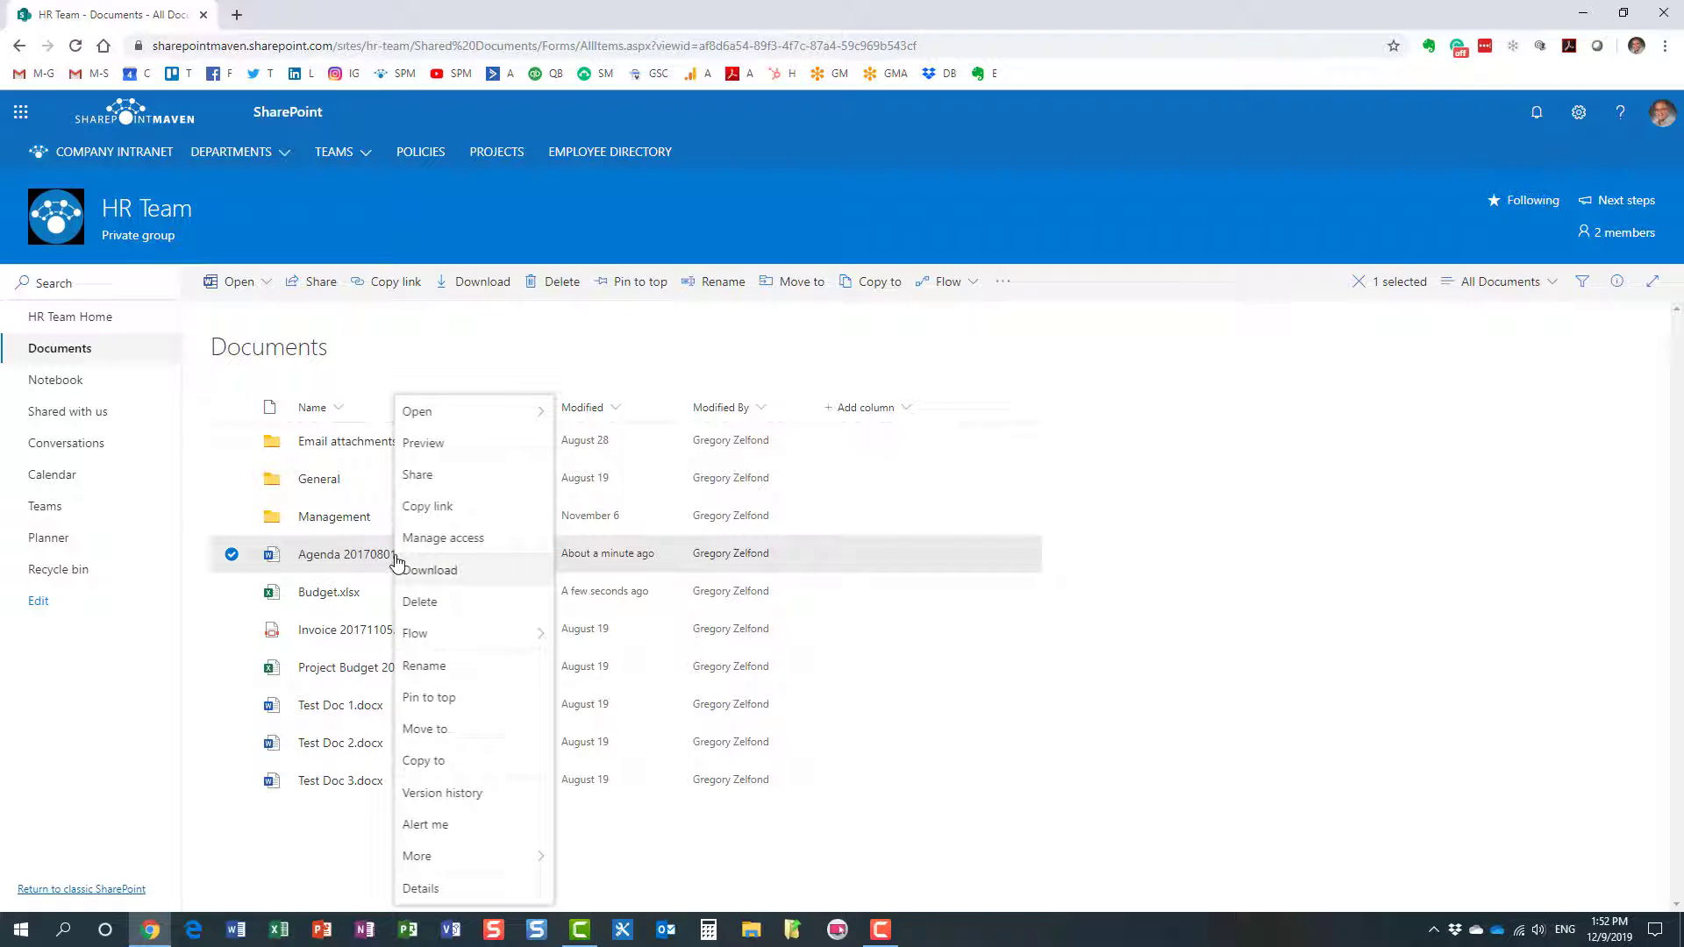
mouse_move(480, 416)
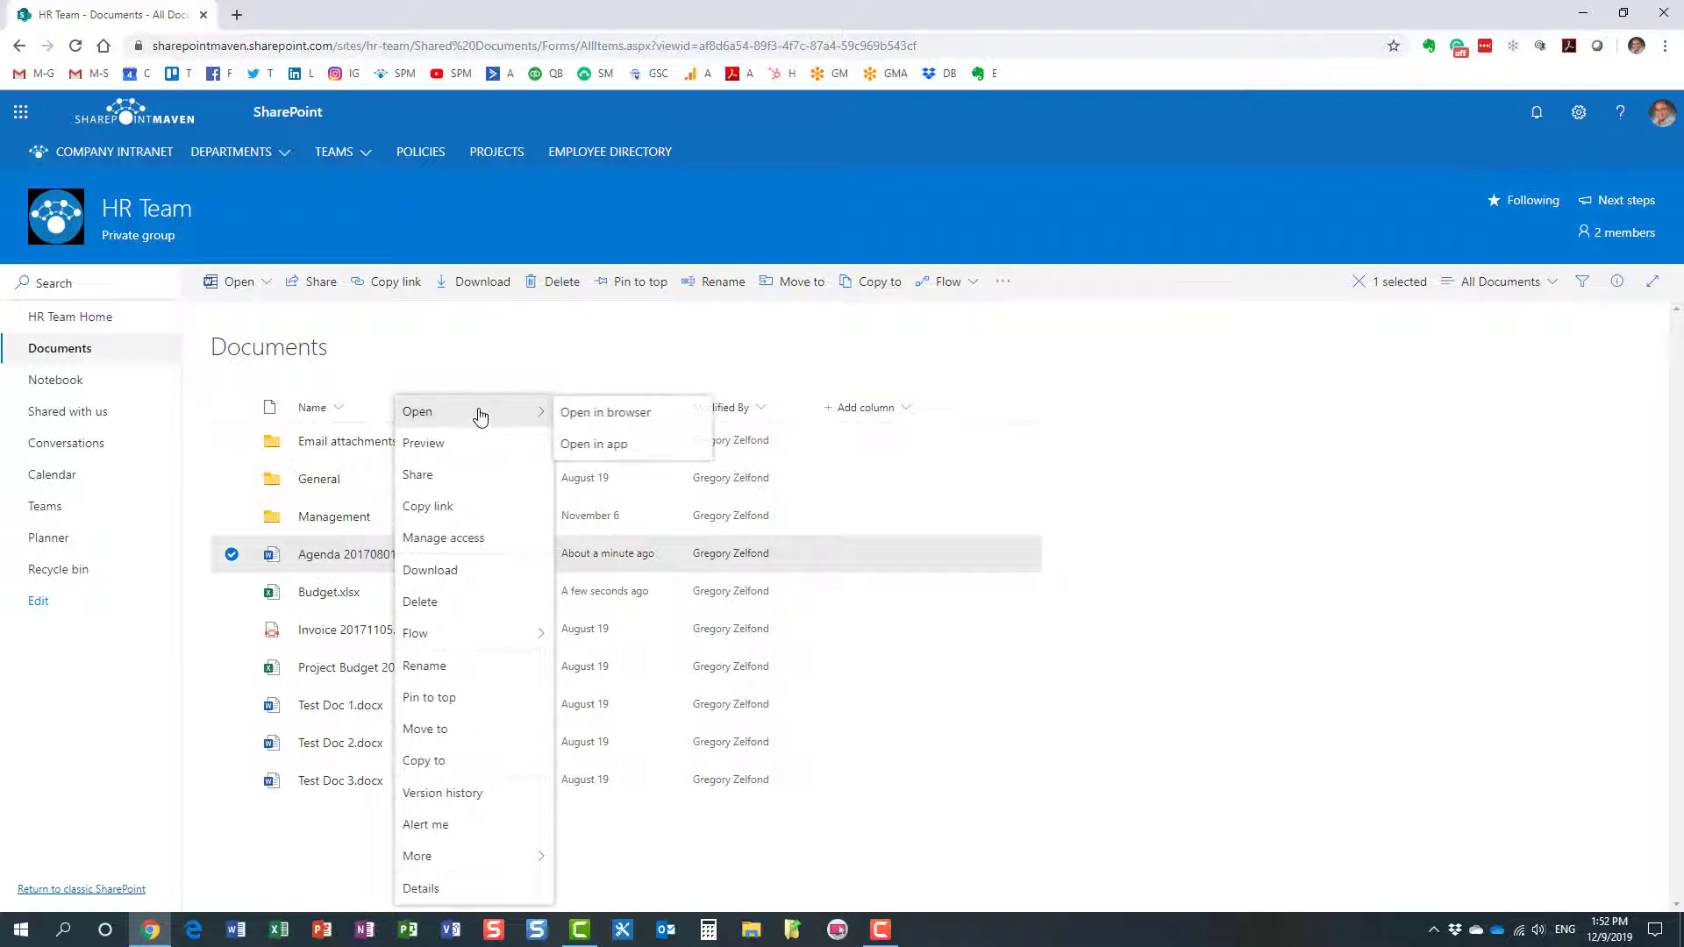
left_click(641, 451)
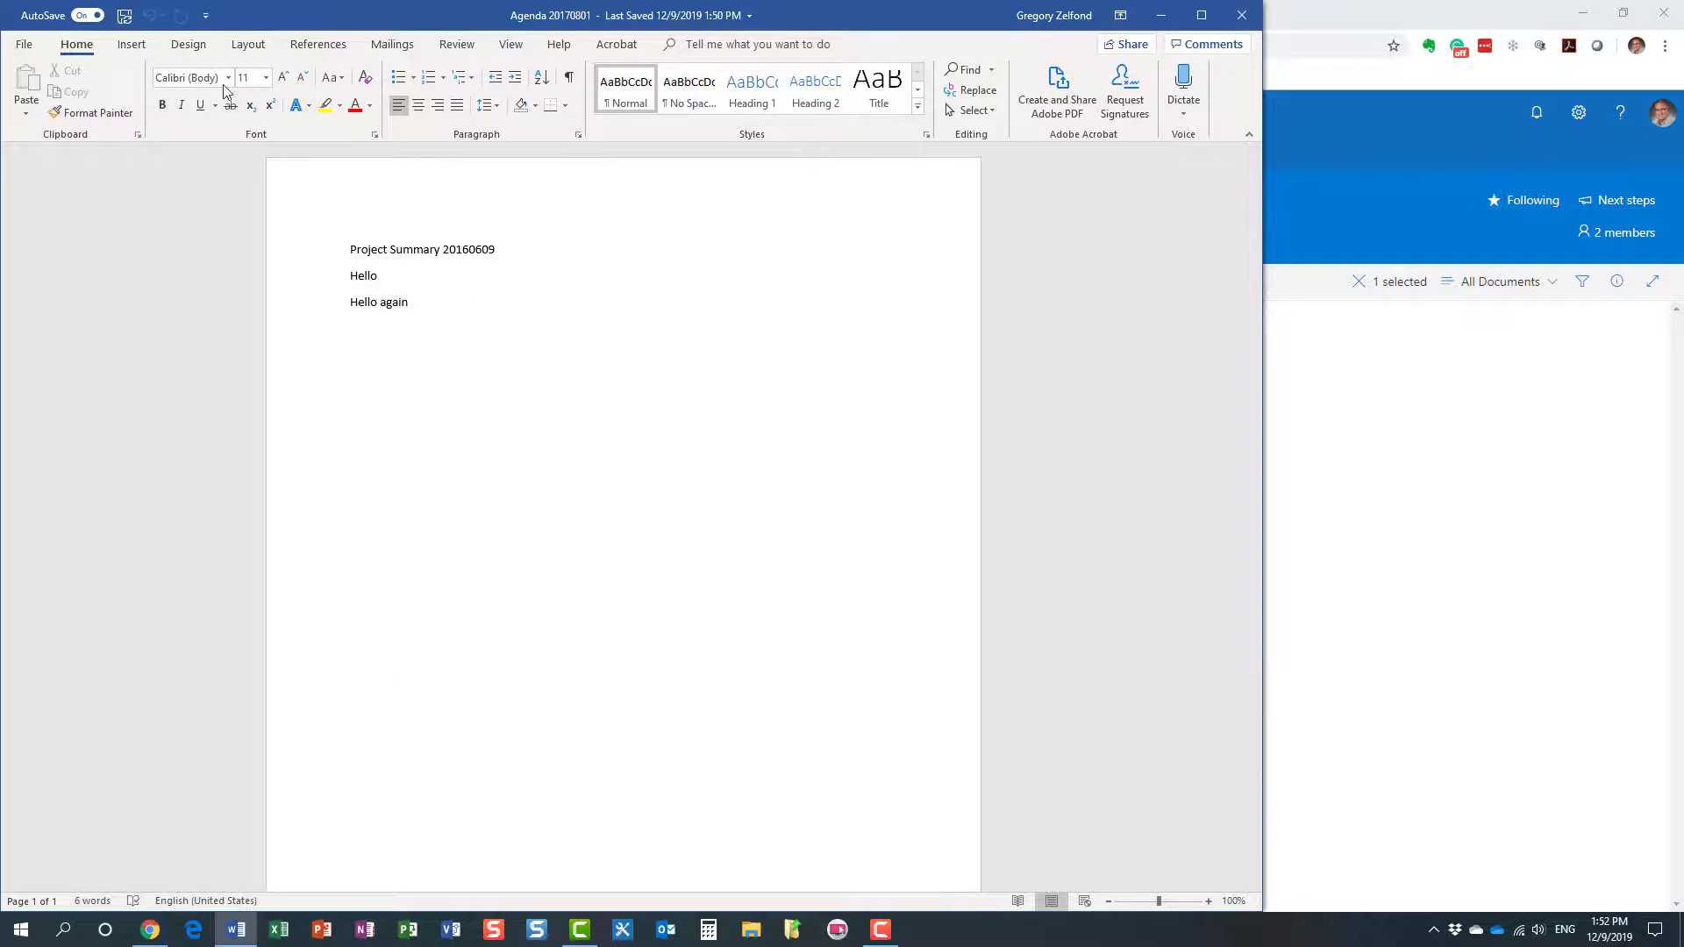
Step: Add 'Some chabges' below Hello again, then switch AutoSave off and back on
left_click(124, 19)
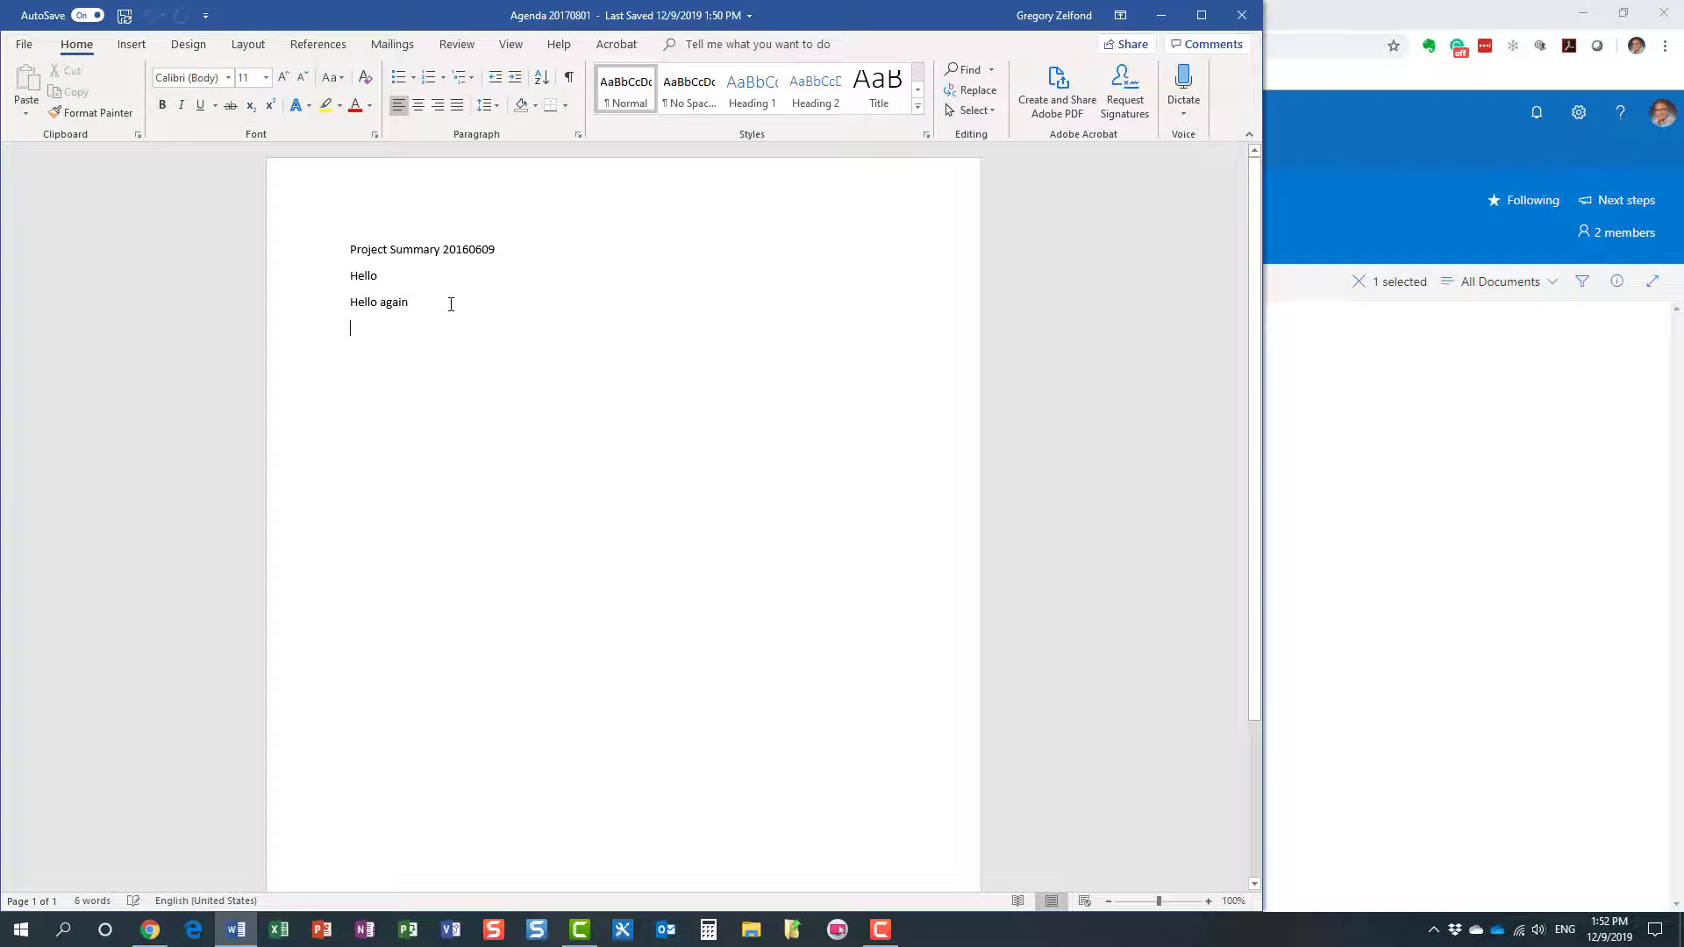
type("me c")
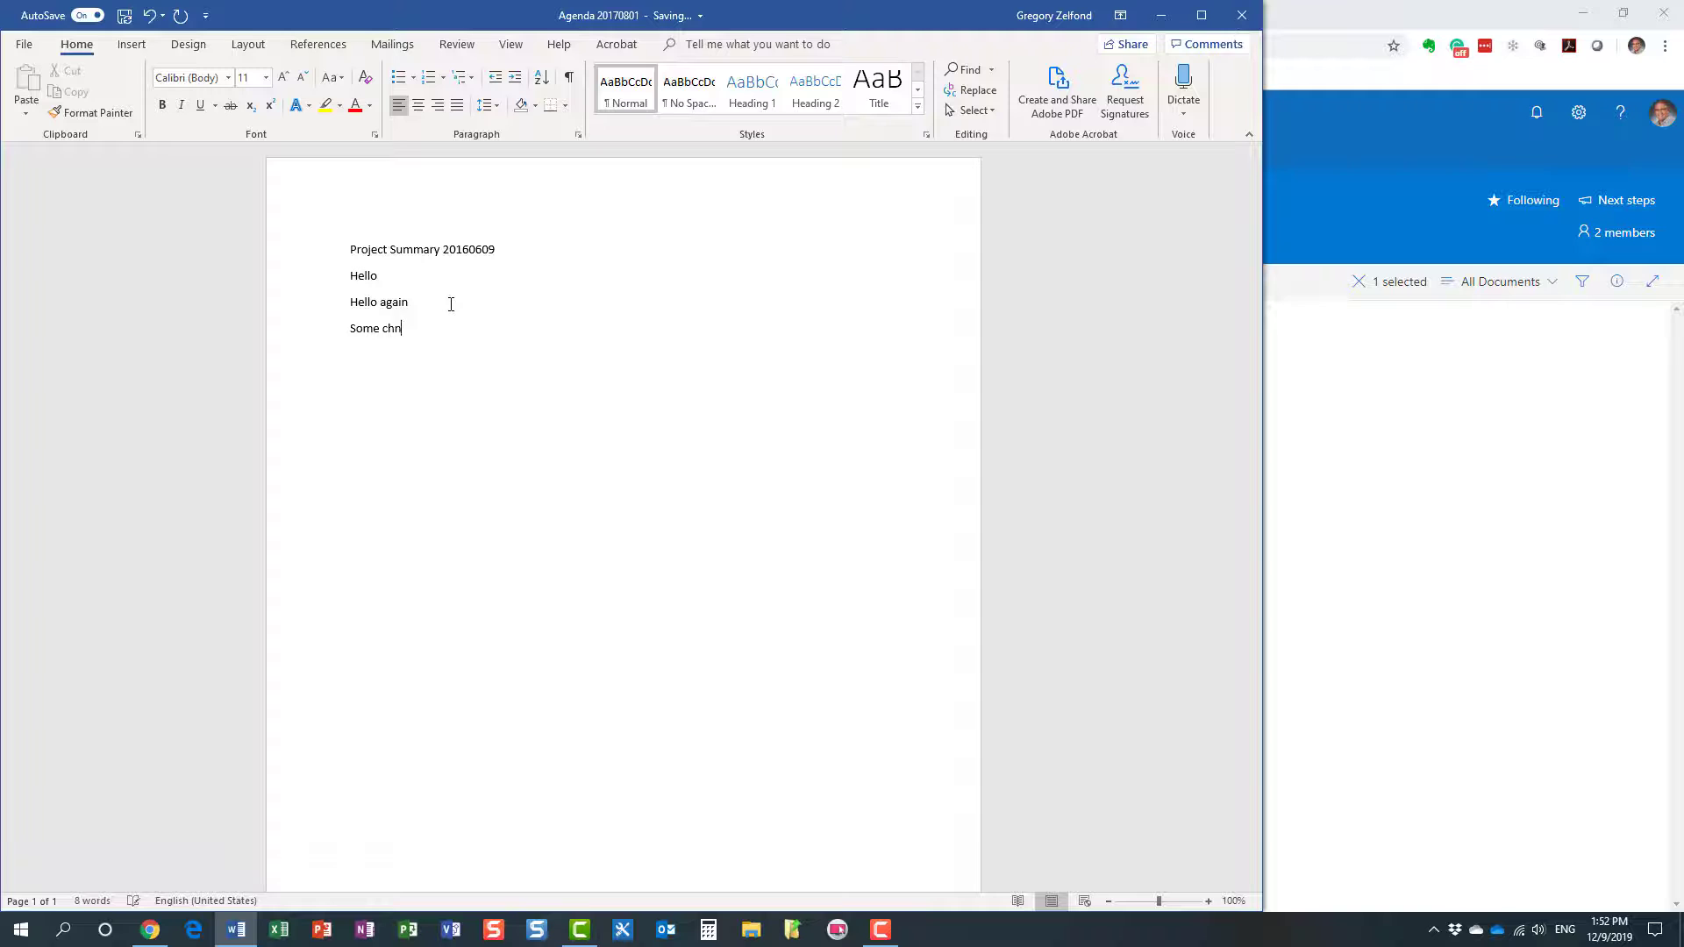
type("habges")
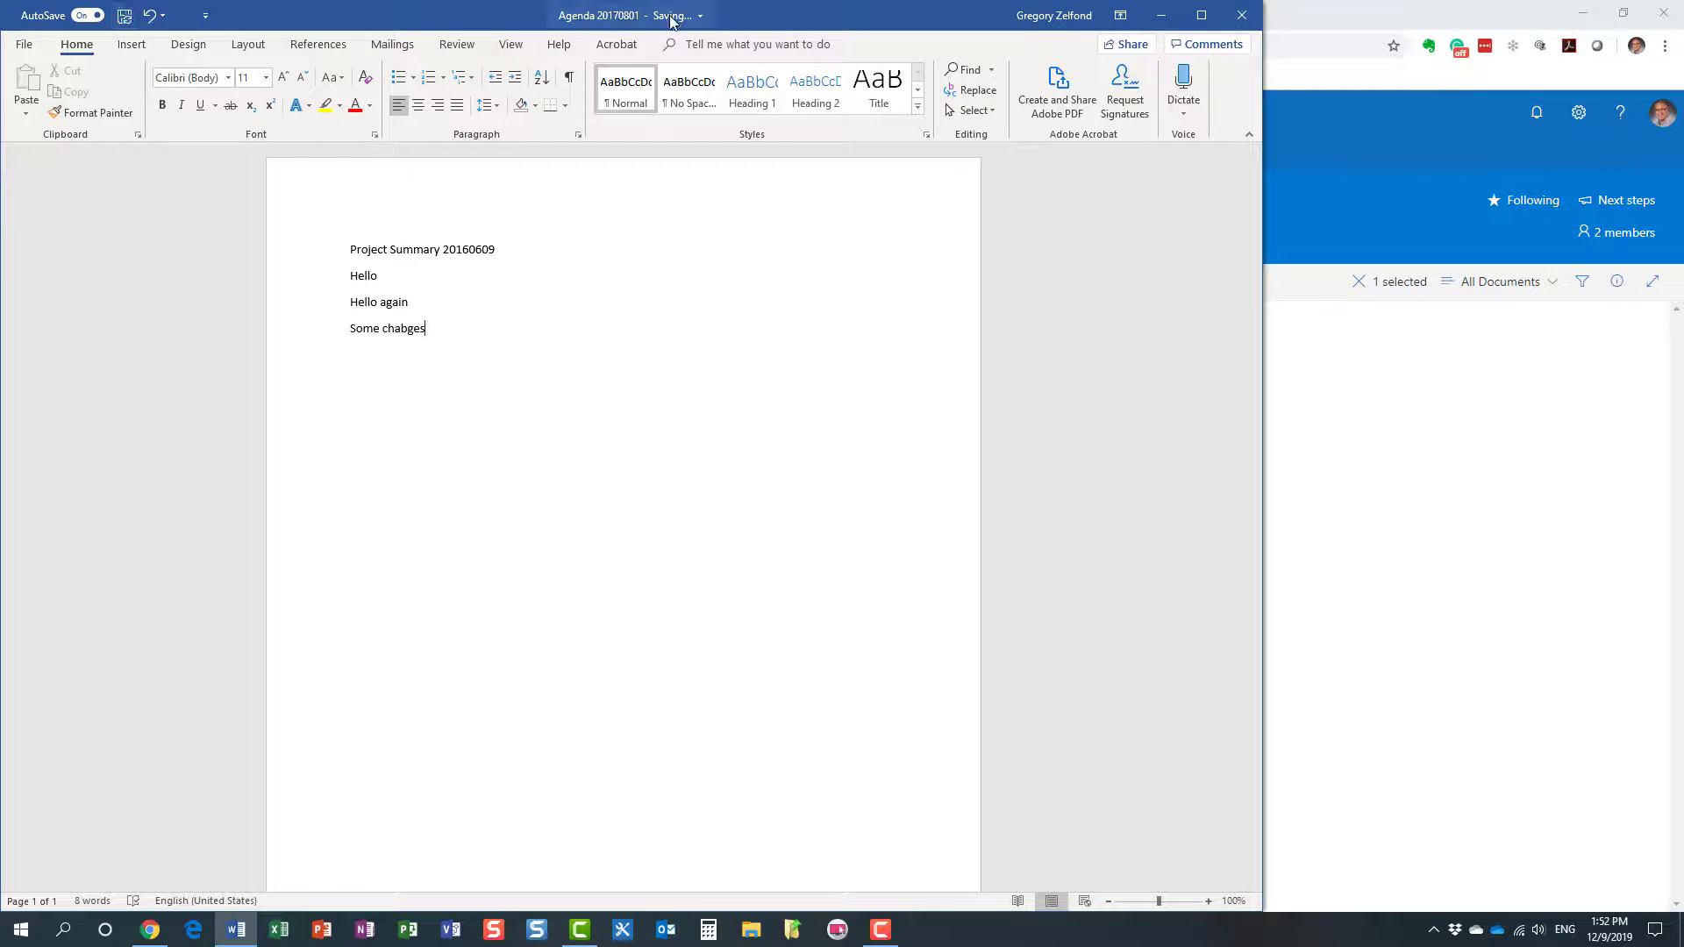
mouse_move(676, 27)
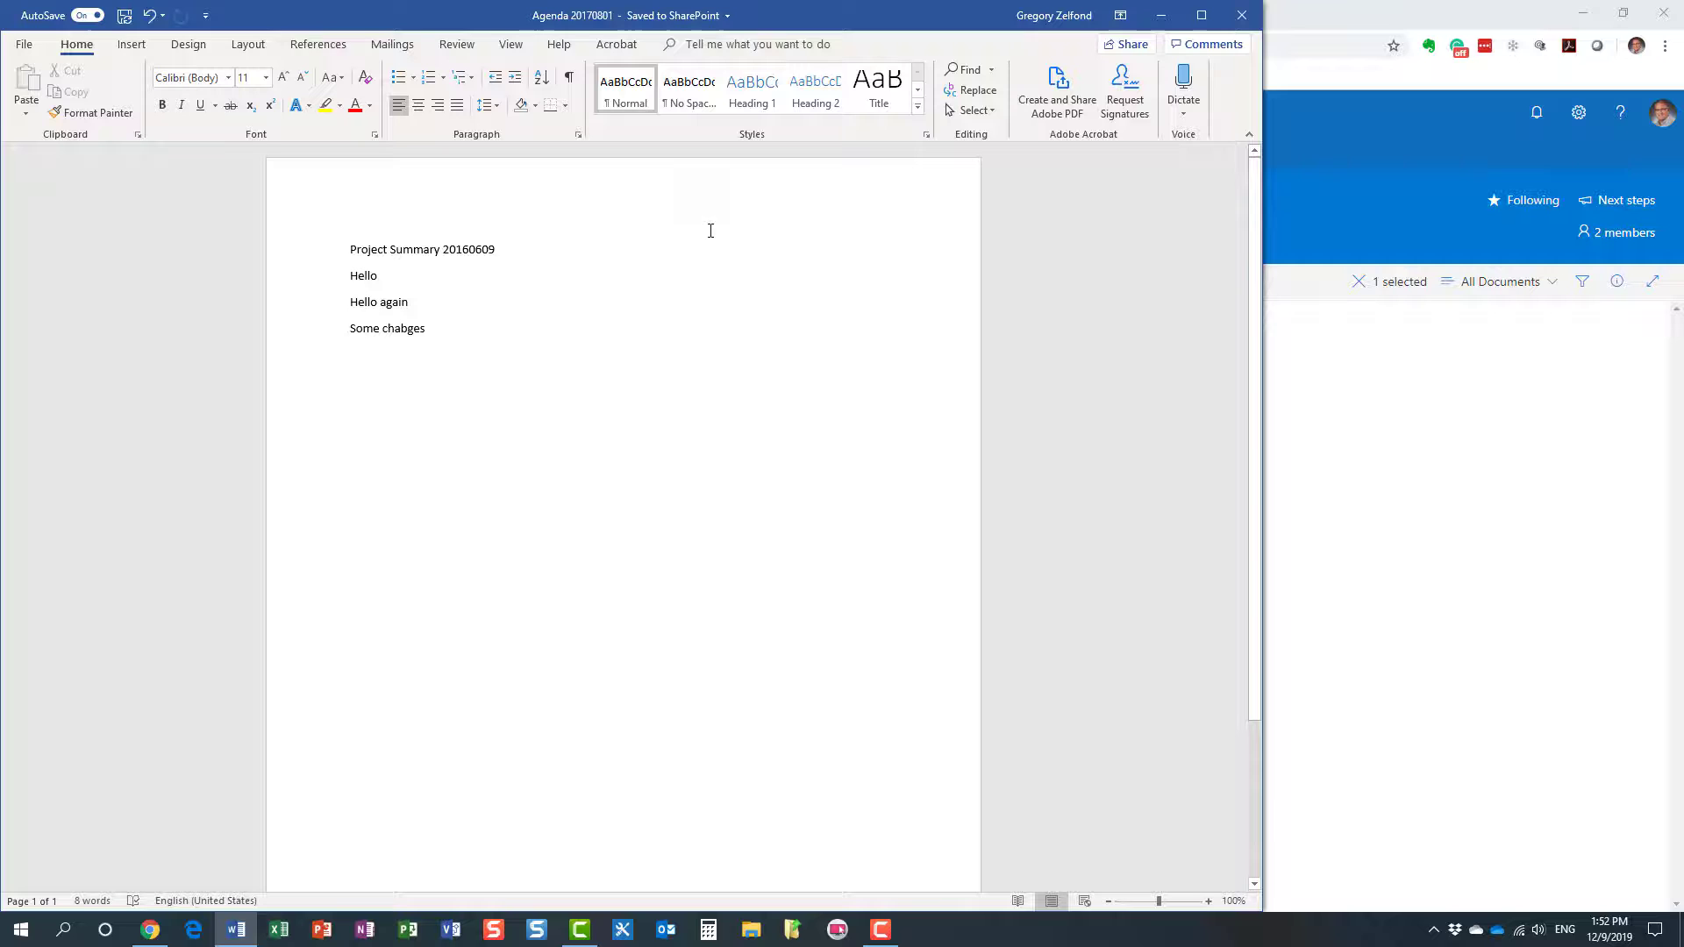
left_click(88, 15)
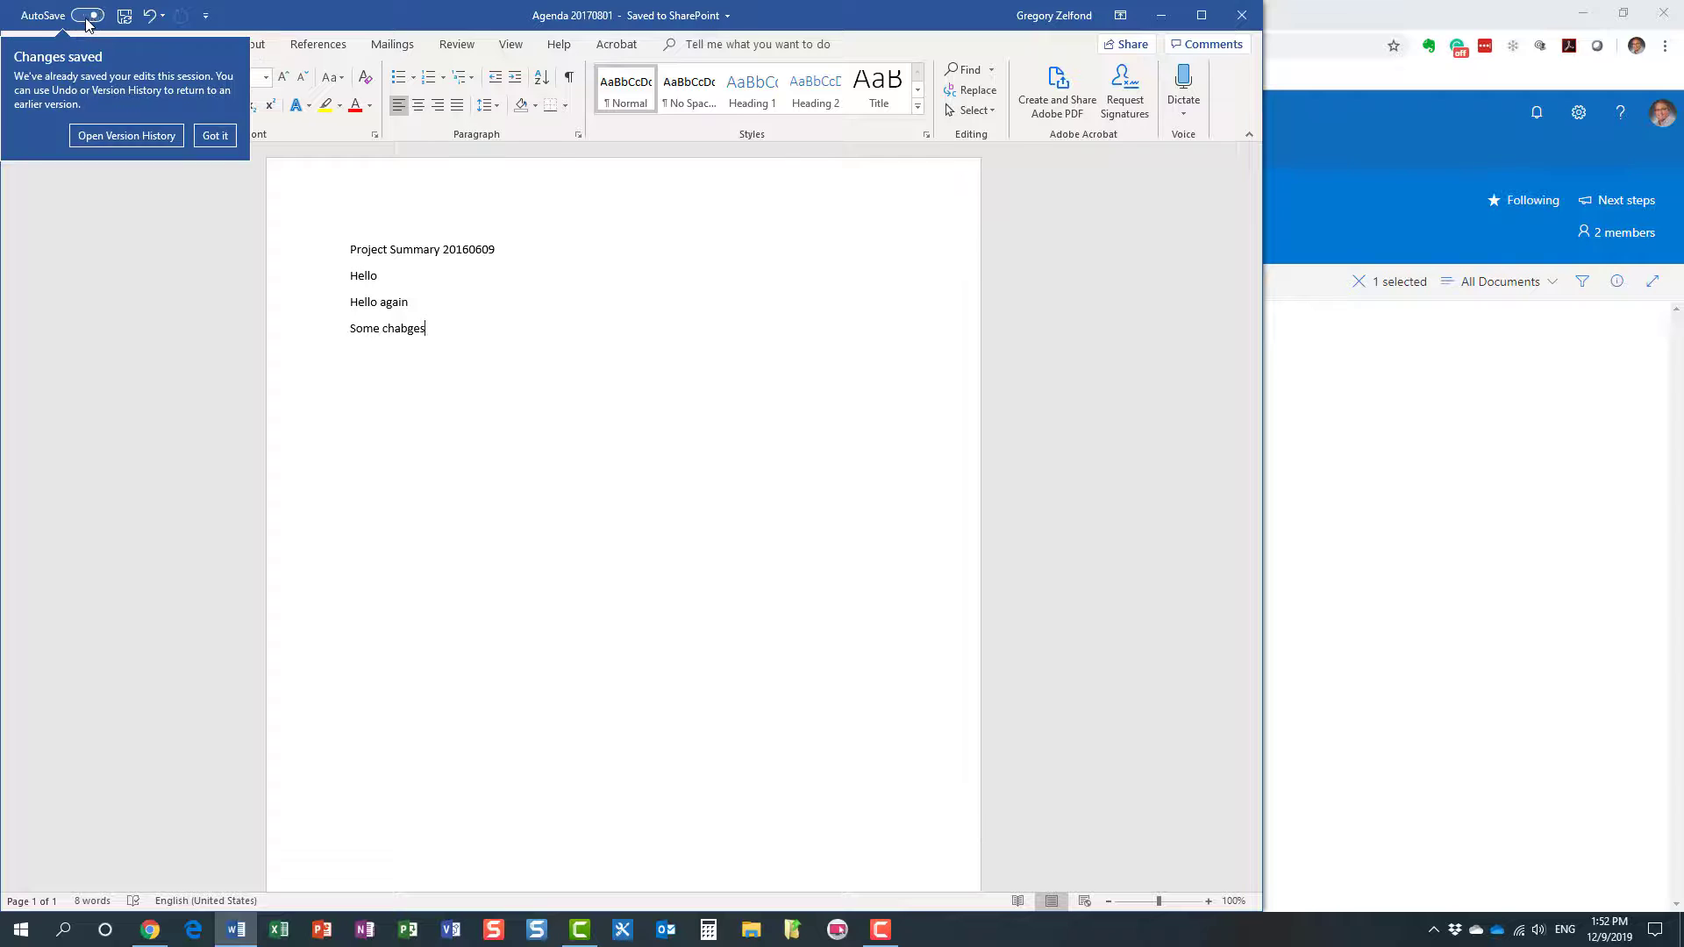
left_click(88, 15)
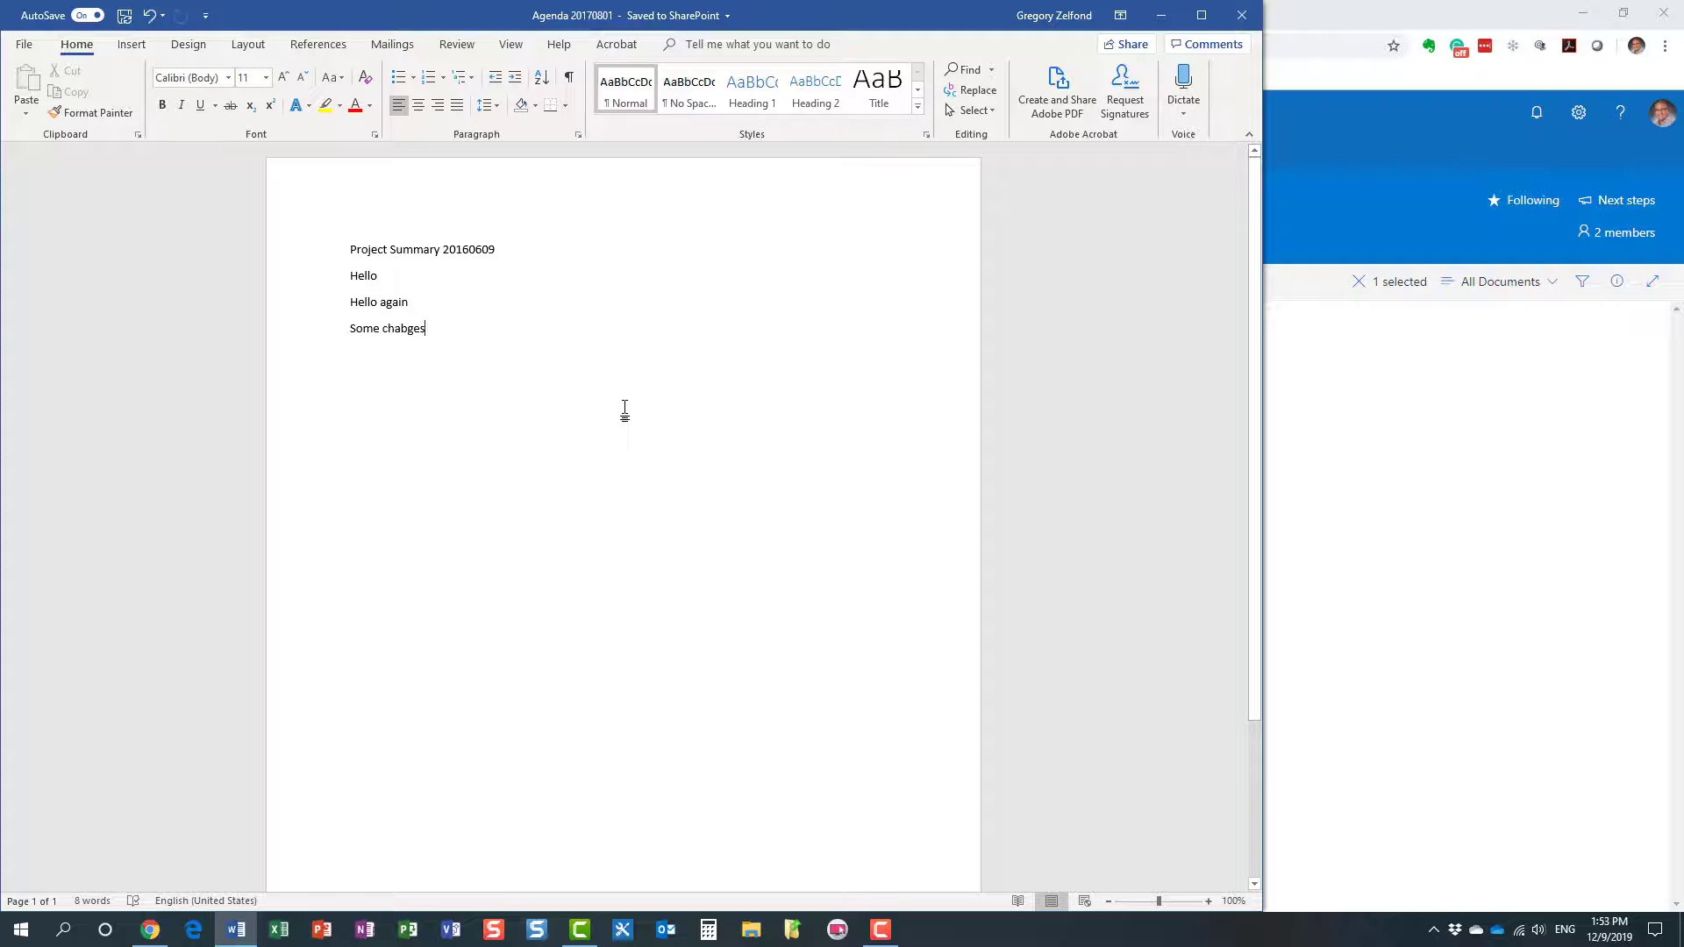
Step: Switch AutoSave off and on once more, then close Word
left_click(88, 15)
left_click(87, 15)
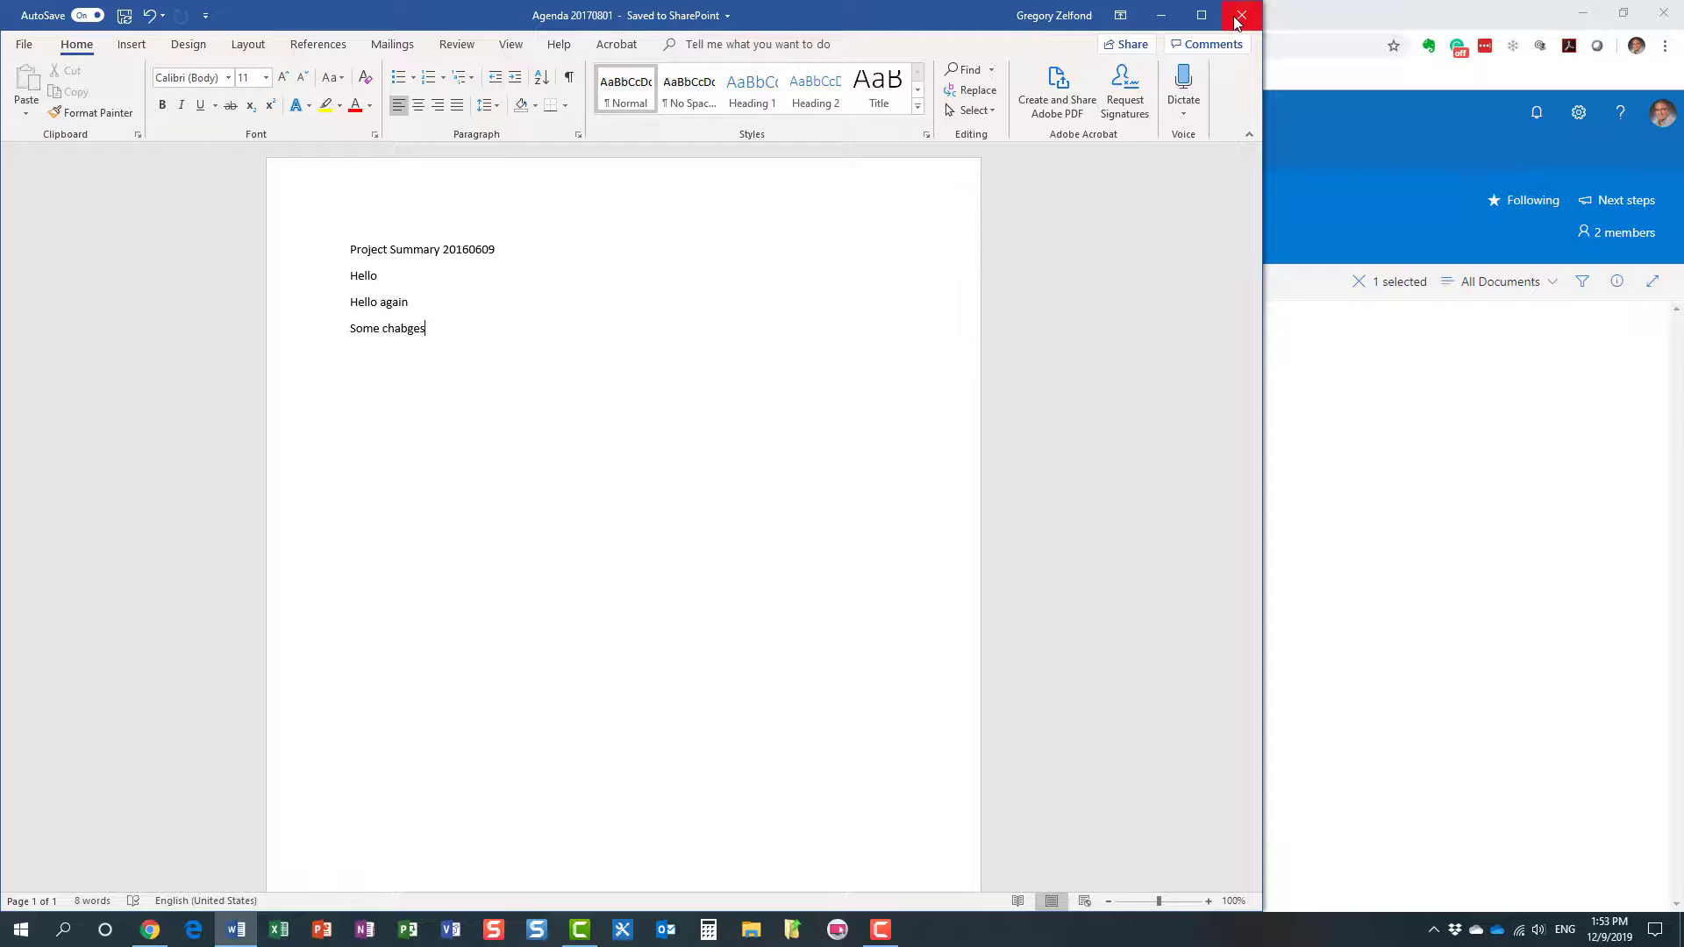
left_click(1238, 23)
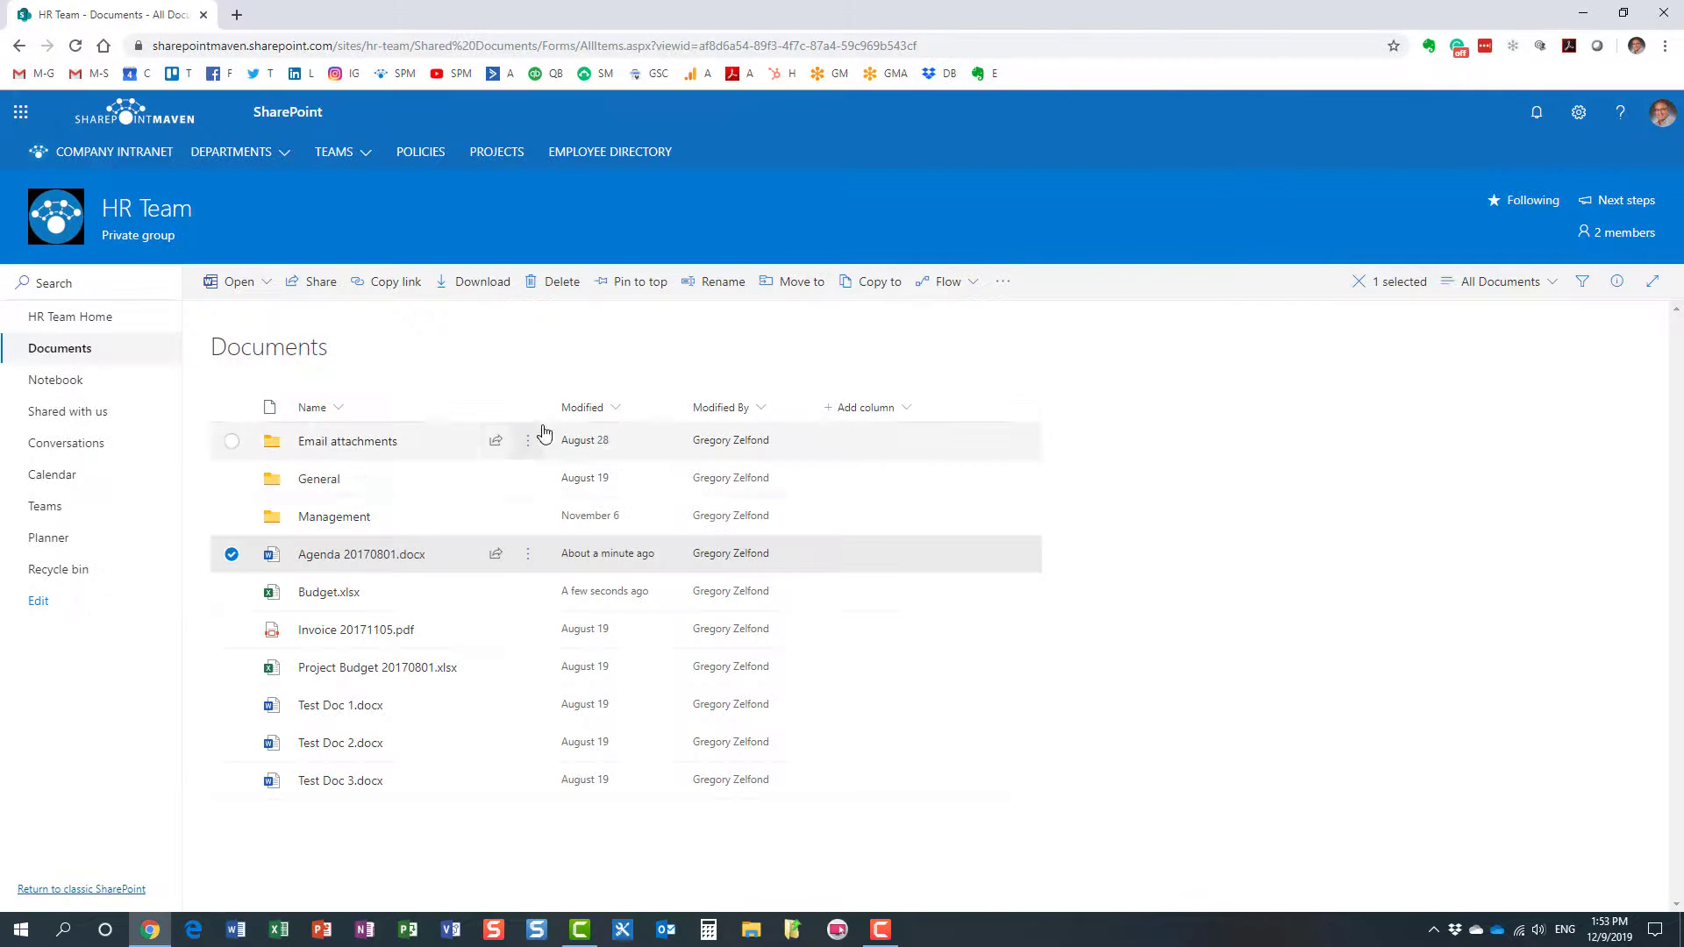
left_click(231, 554)
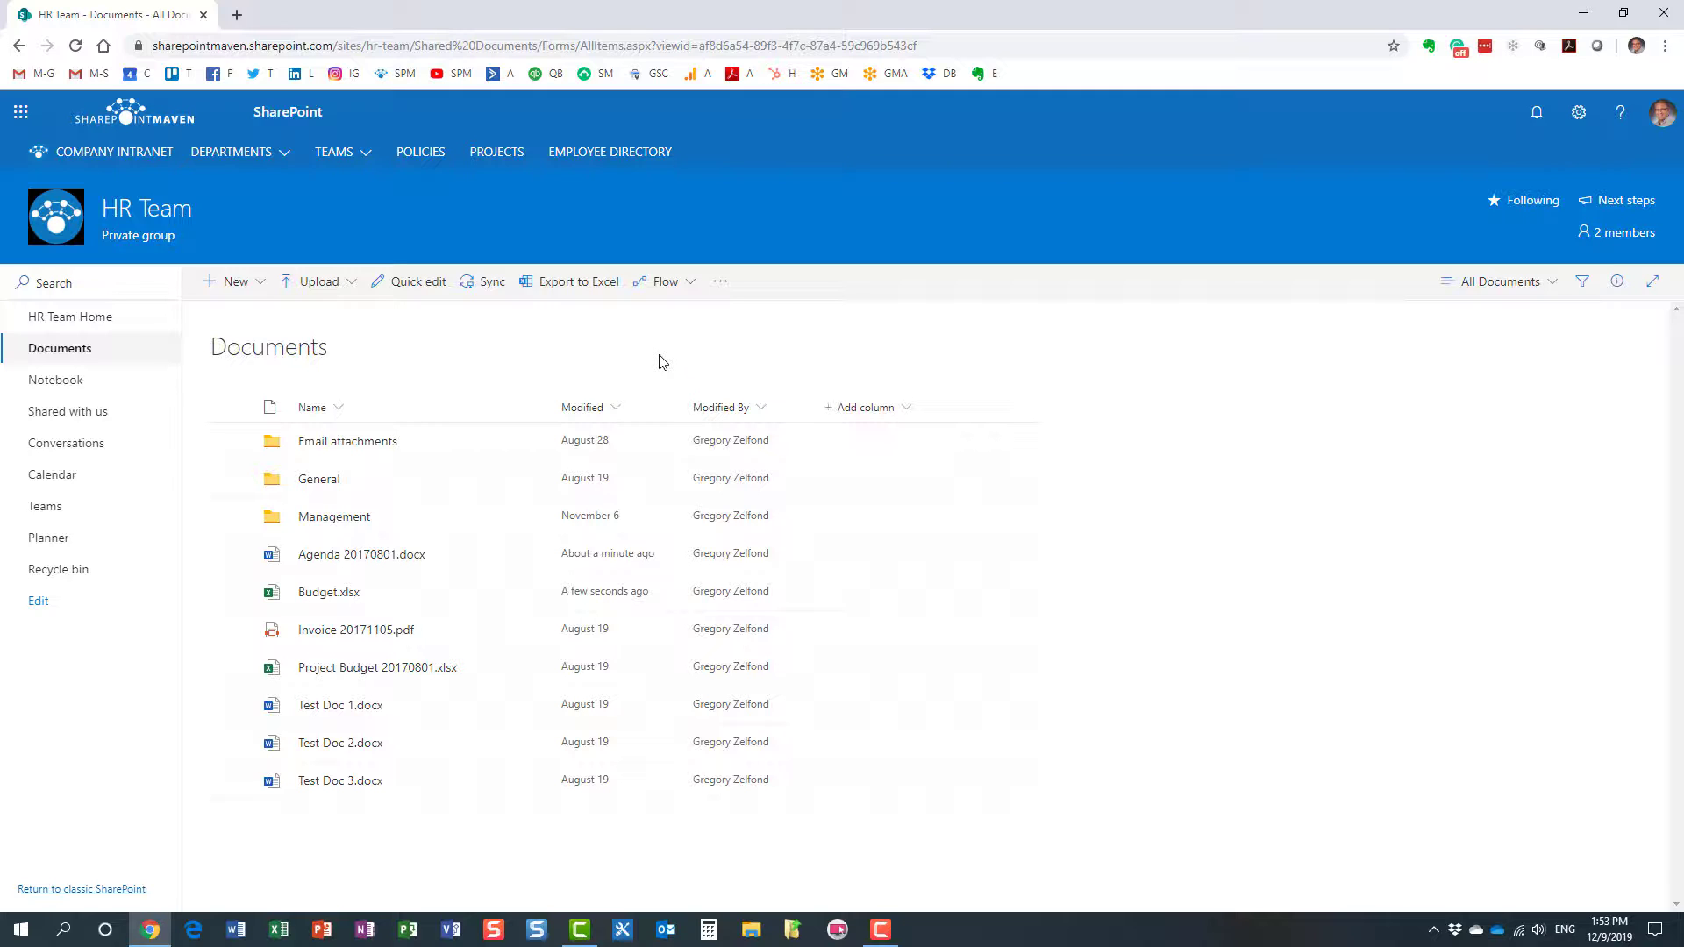
right_click(384, 561)
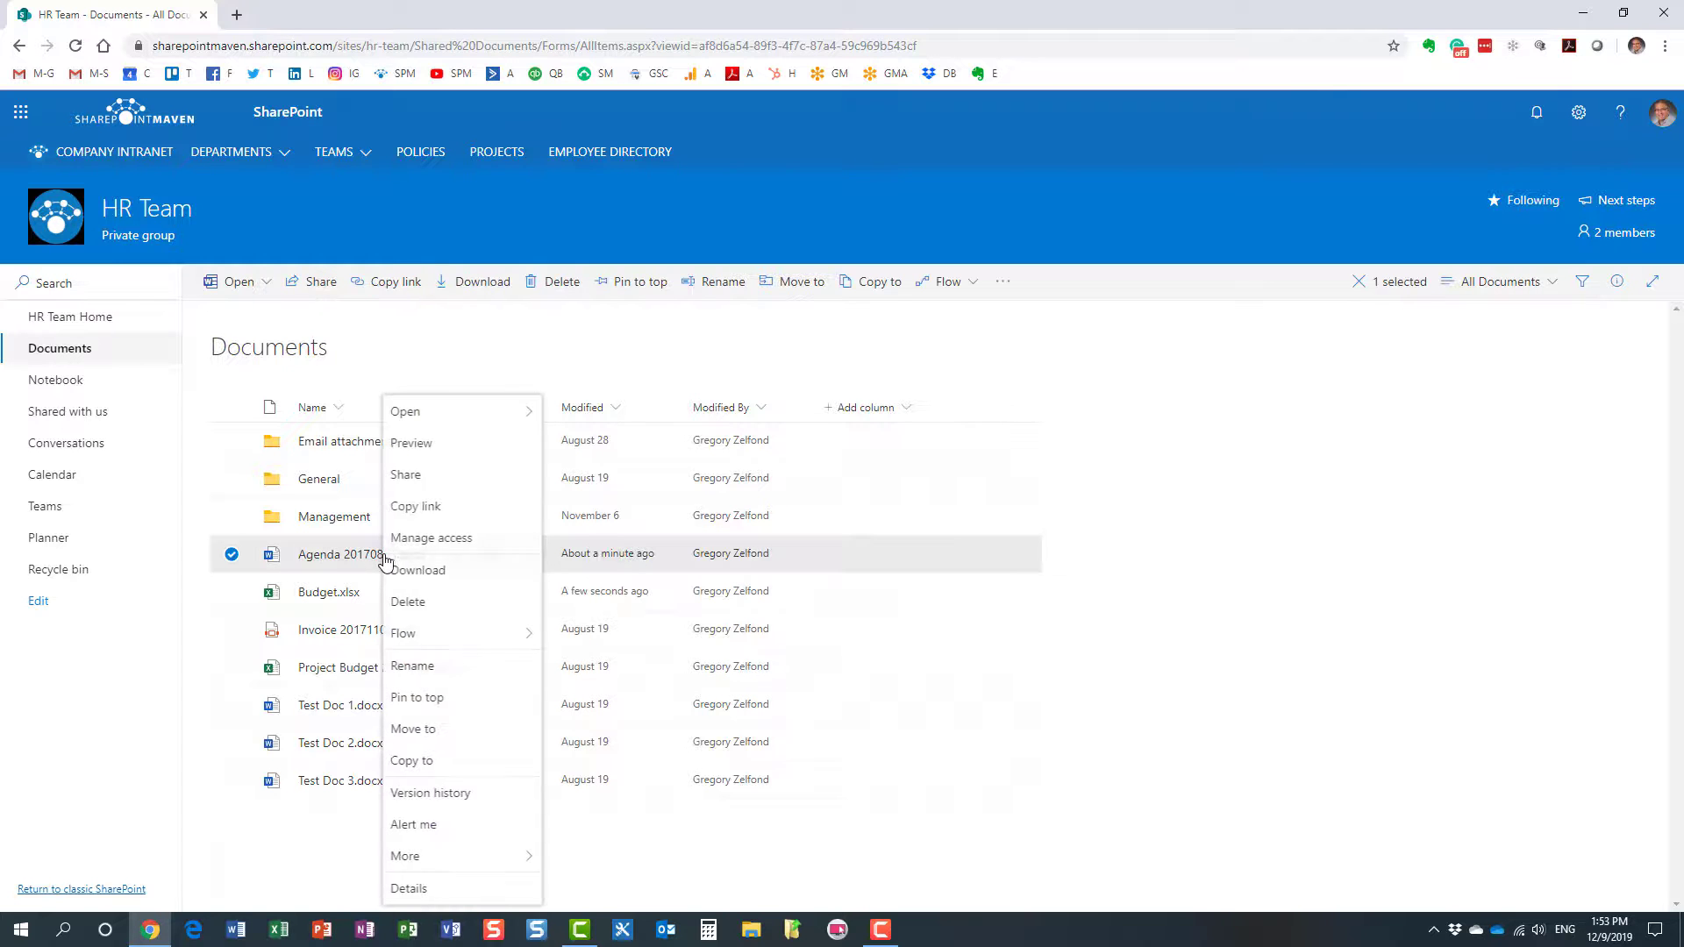
mouse_move(500, 423)
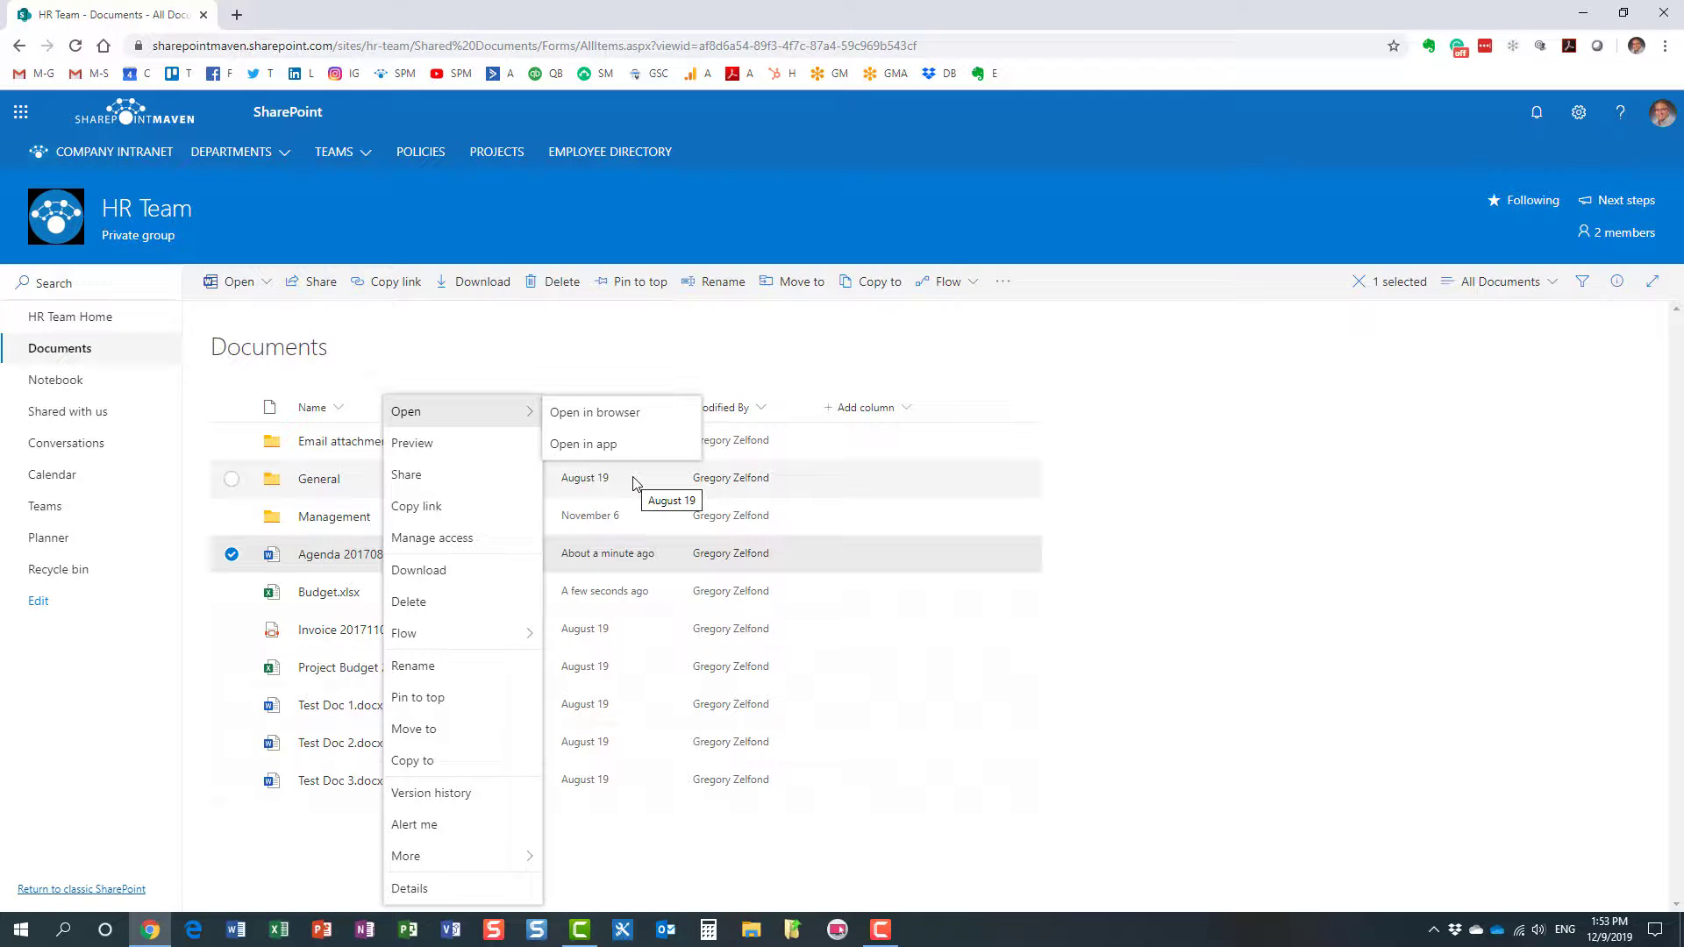
left_click(670, 354)
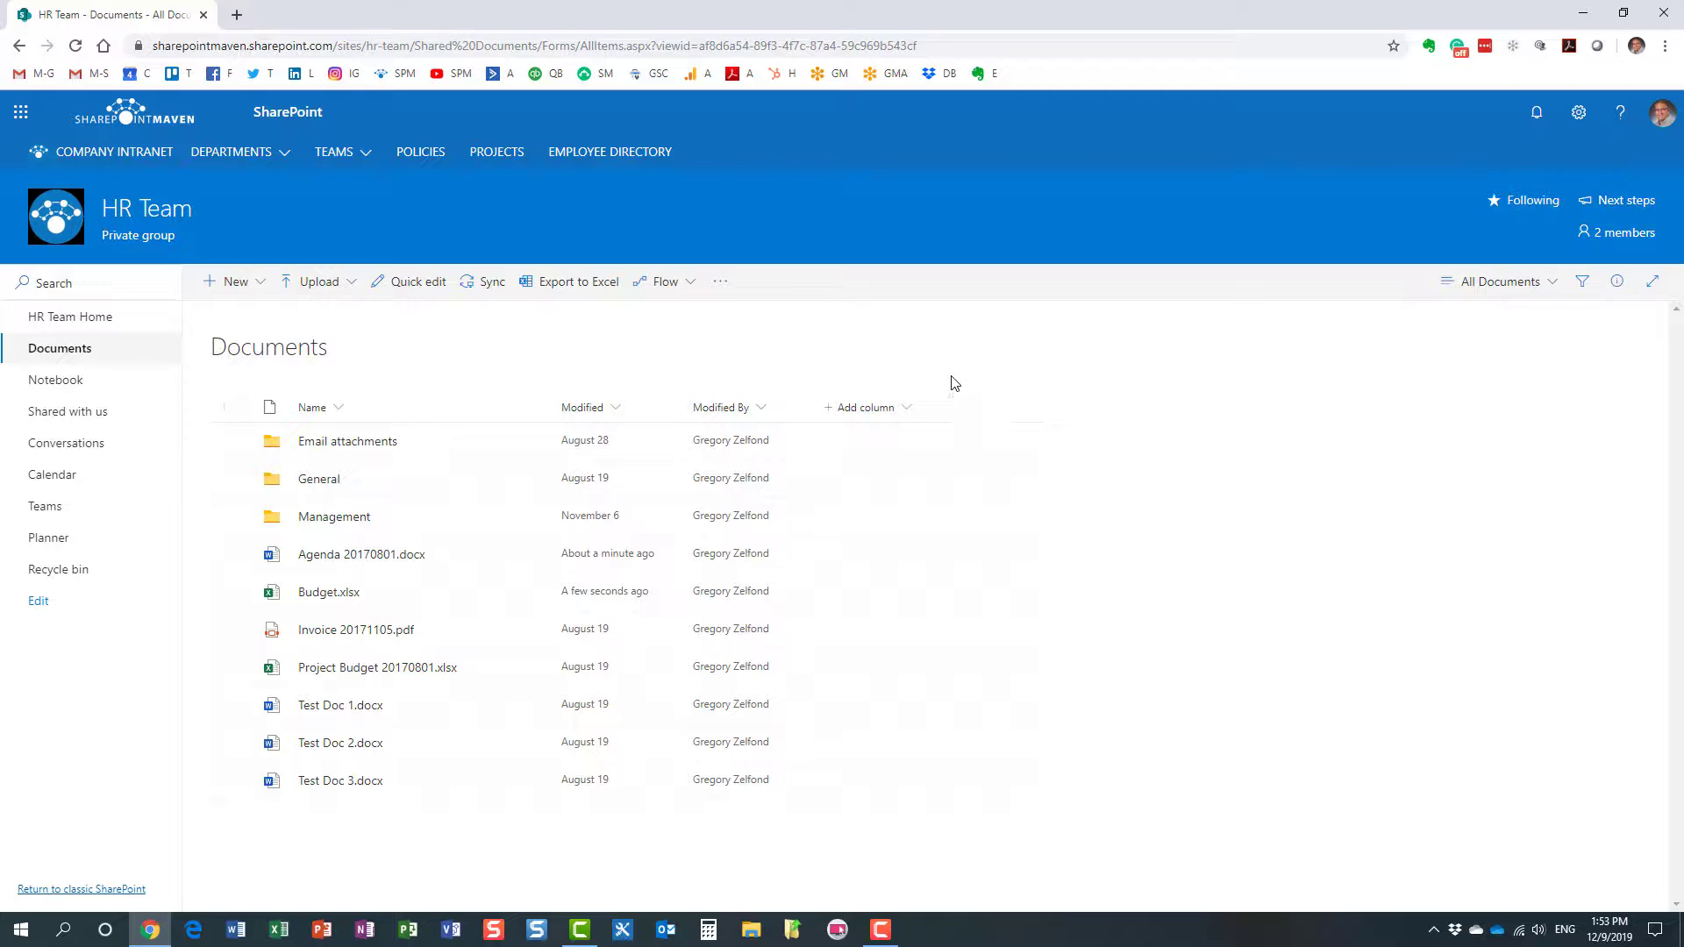
Step: Set the library's Advanced settings to open documents in the client application and save
left_click(1564, 126)
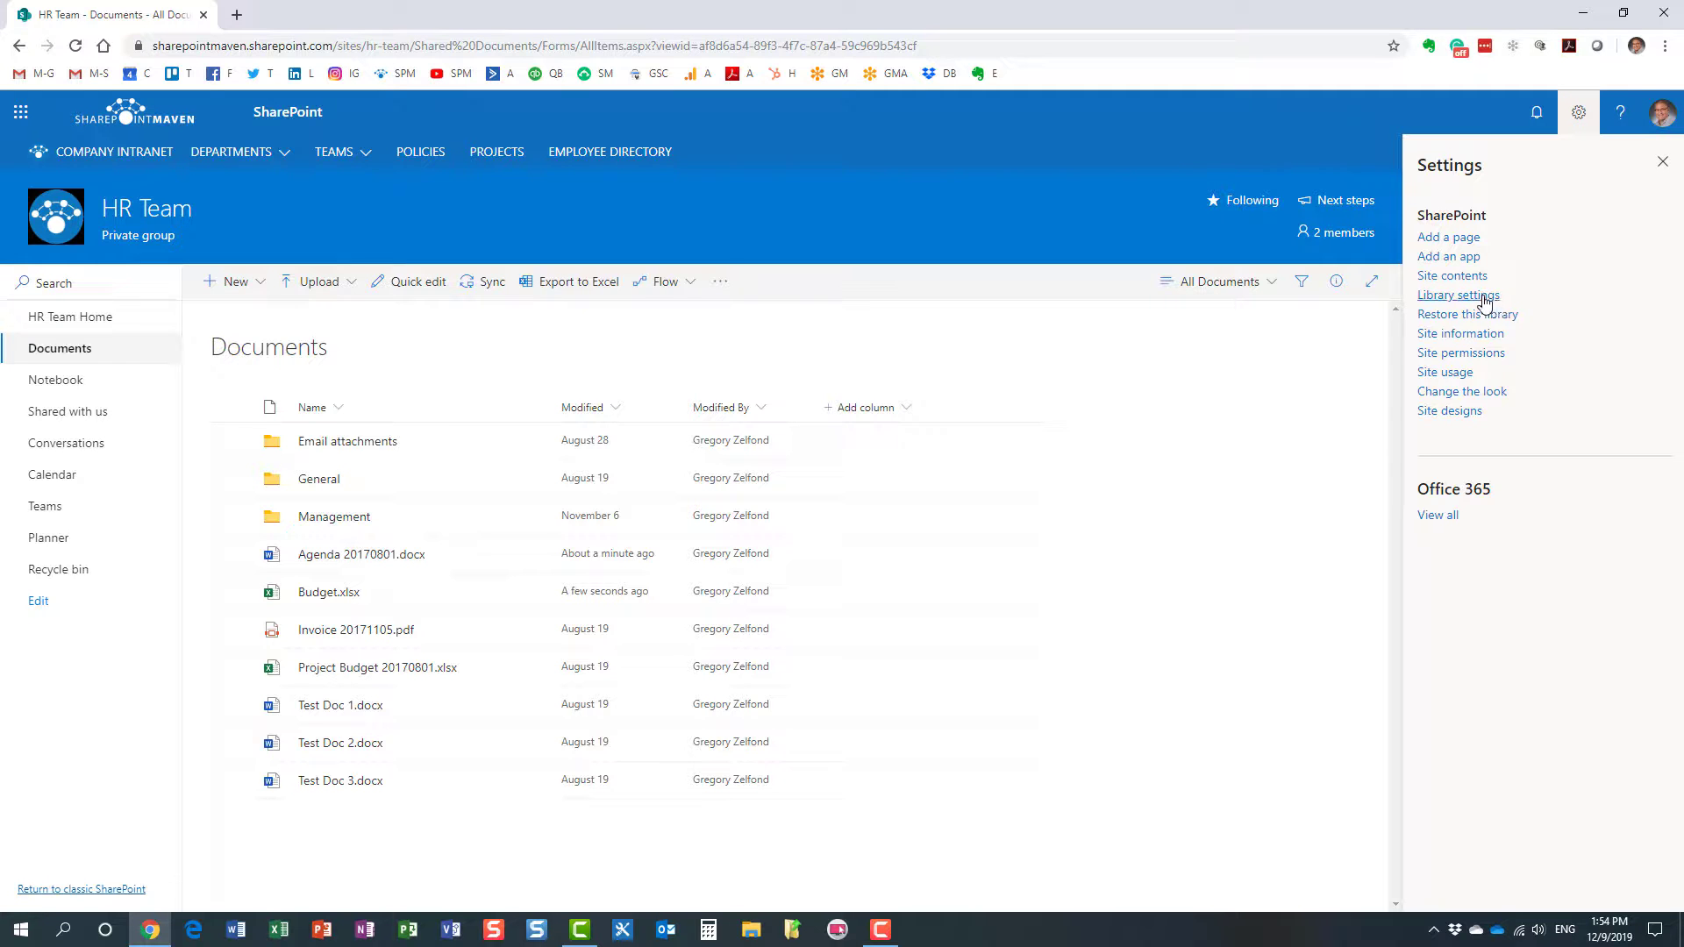
left_click(1480, 297)
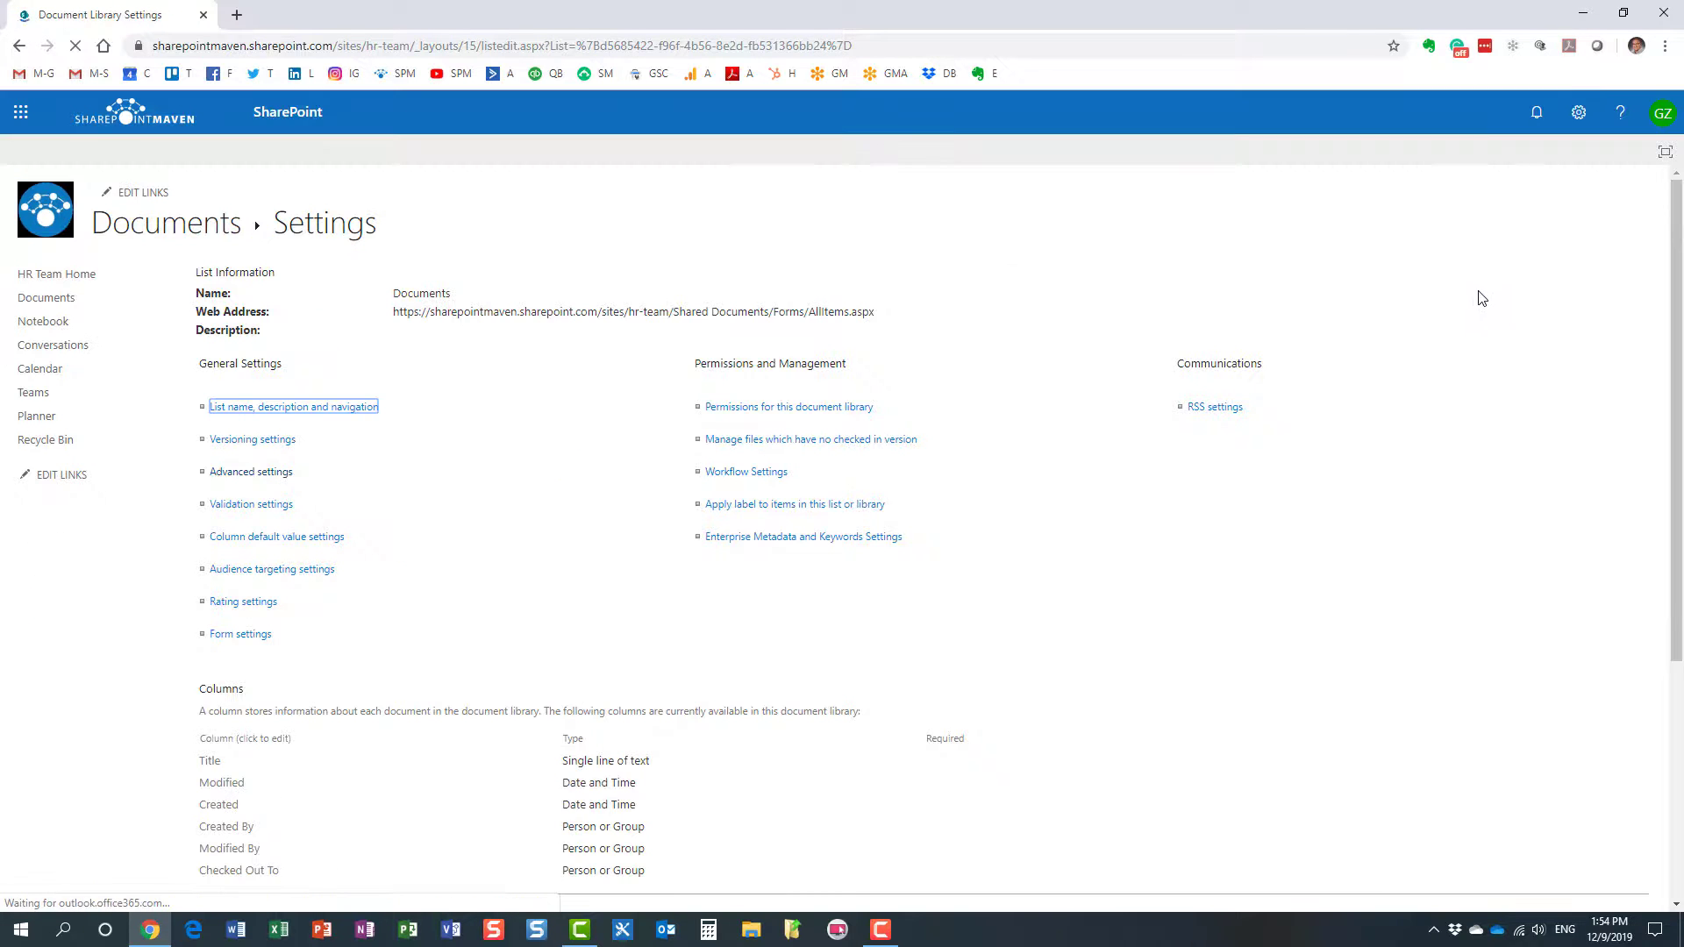
left_click(266, 474)
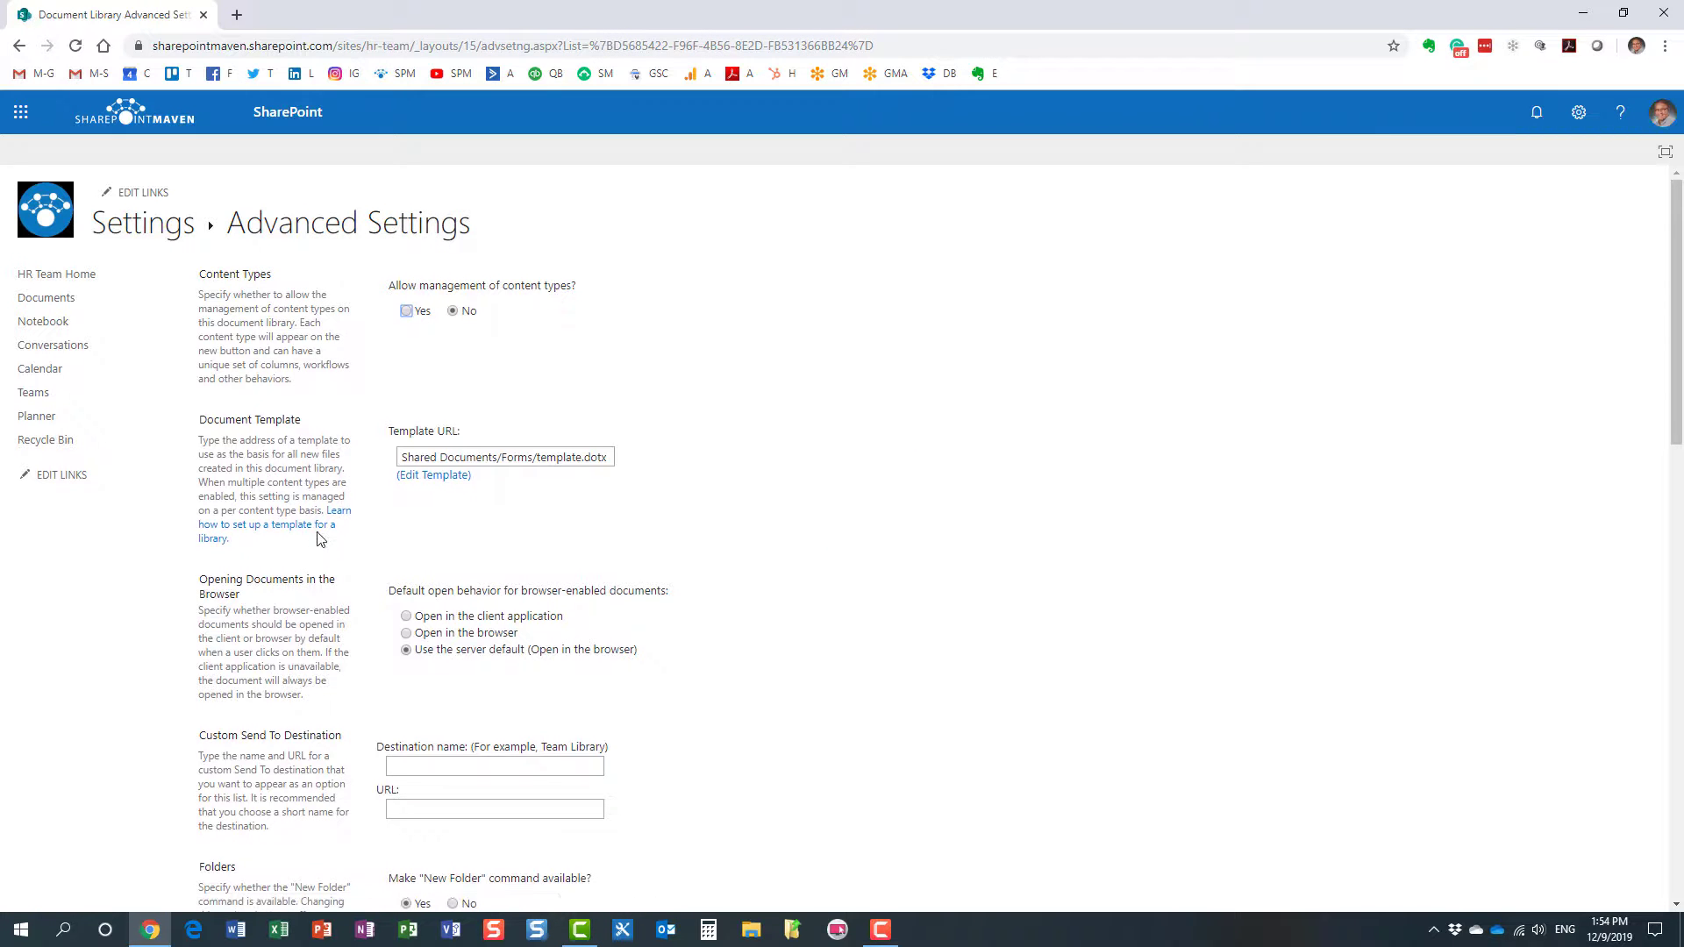
scroll(263, 529, "down", 1)
left_click_drag(200, 526, 283, 550)
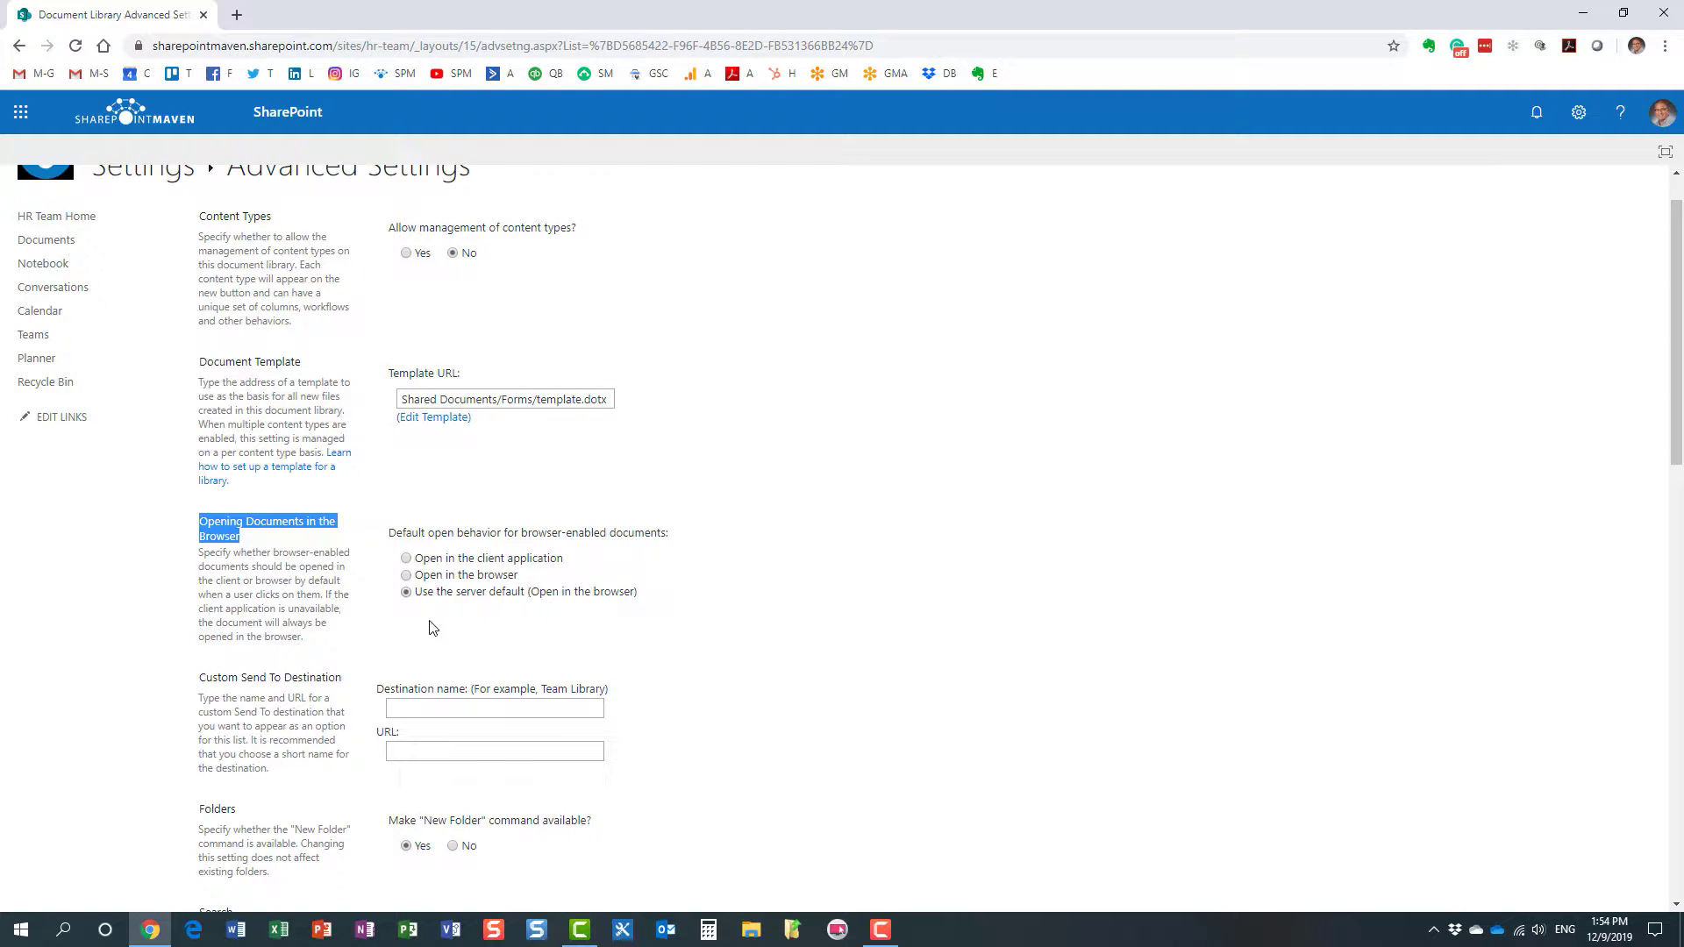
left_click(406, 559)
scroll(607, 564, "down", 3)
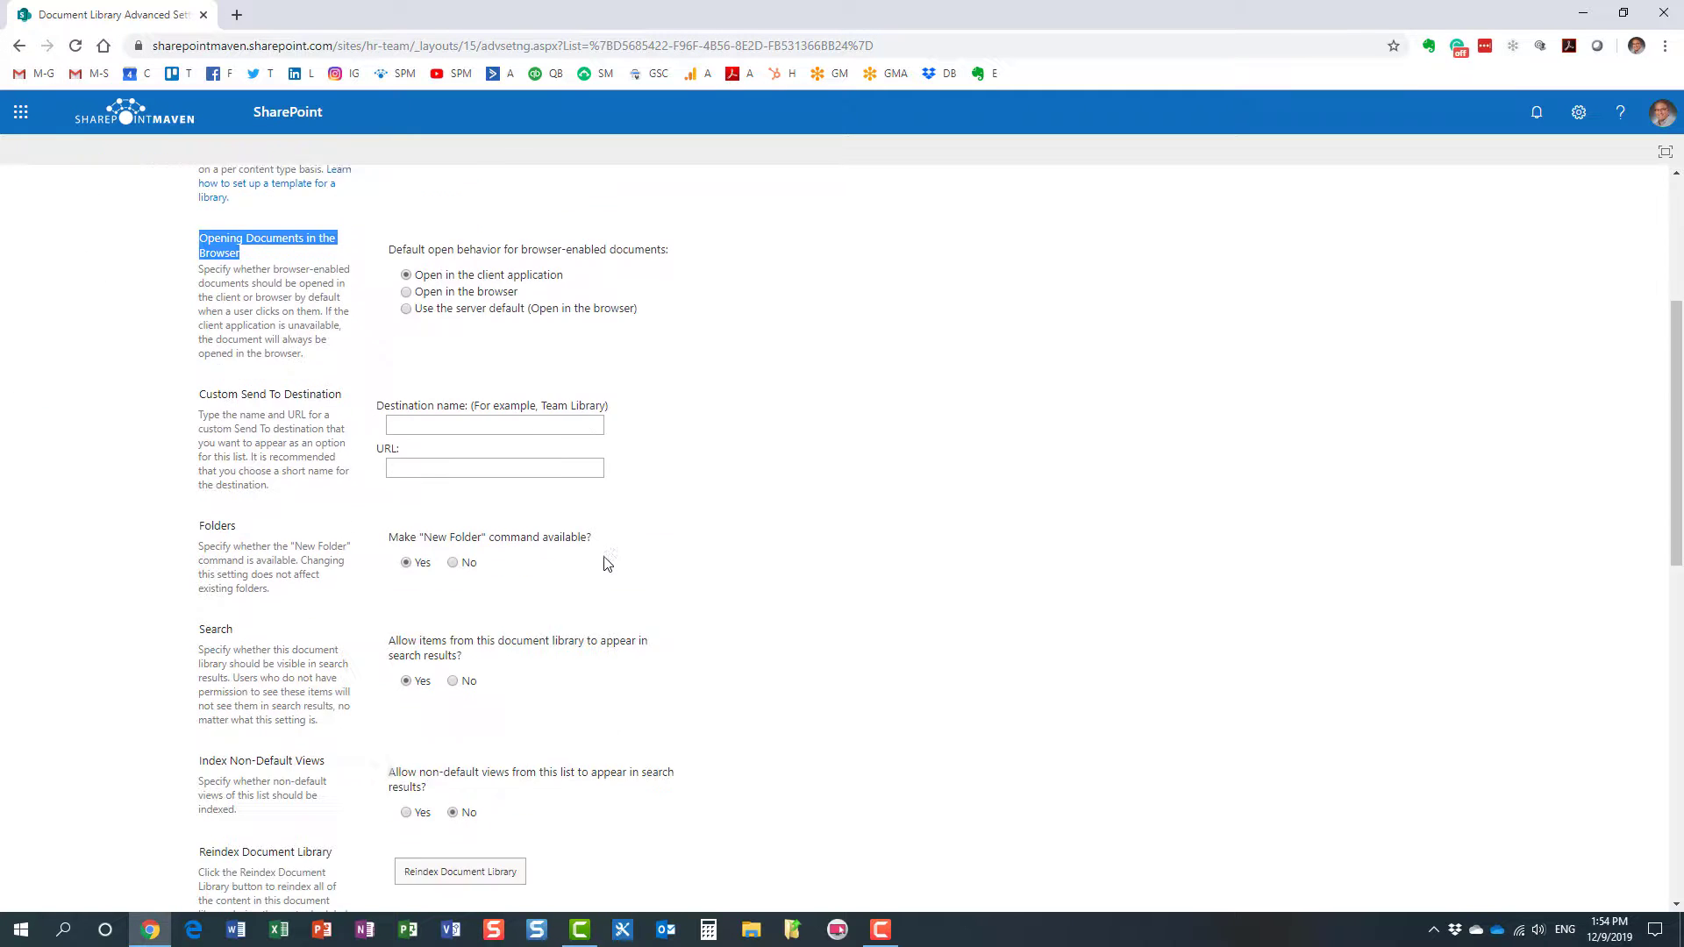
scroll(608, 564, "down", 10)
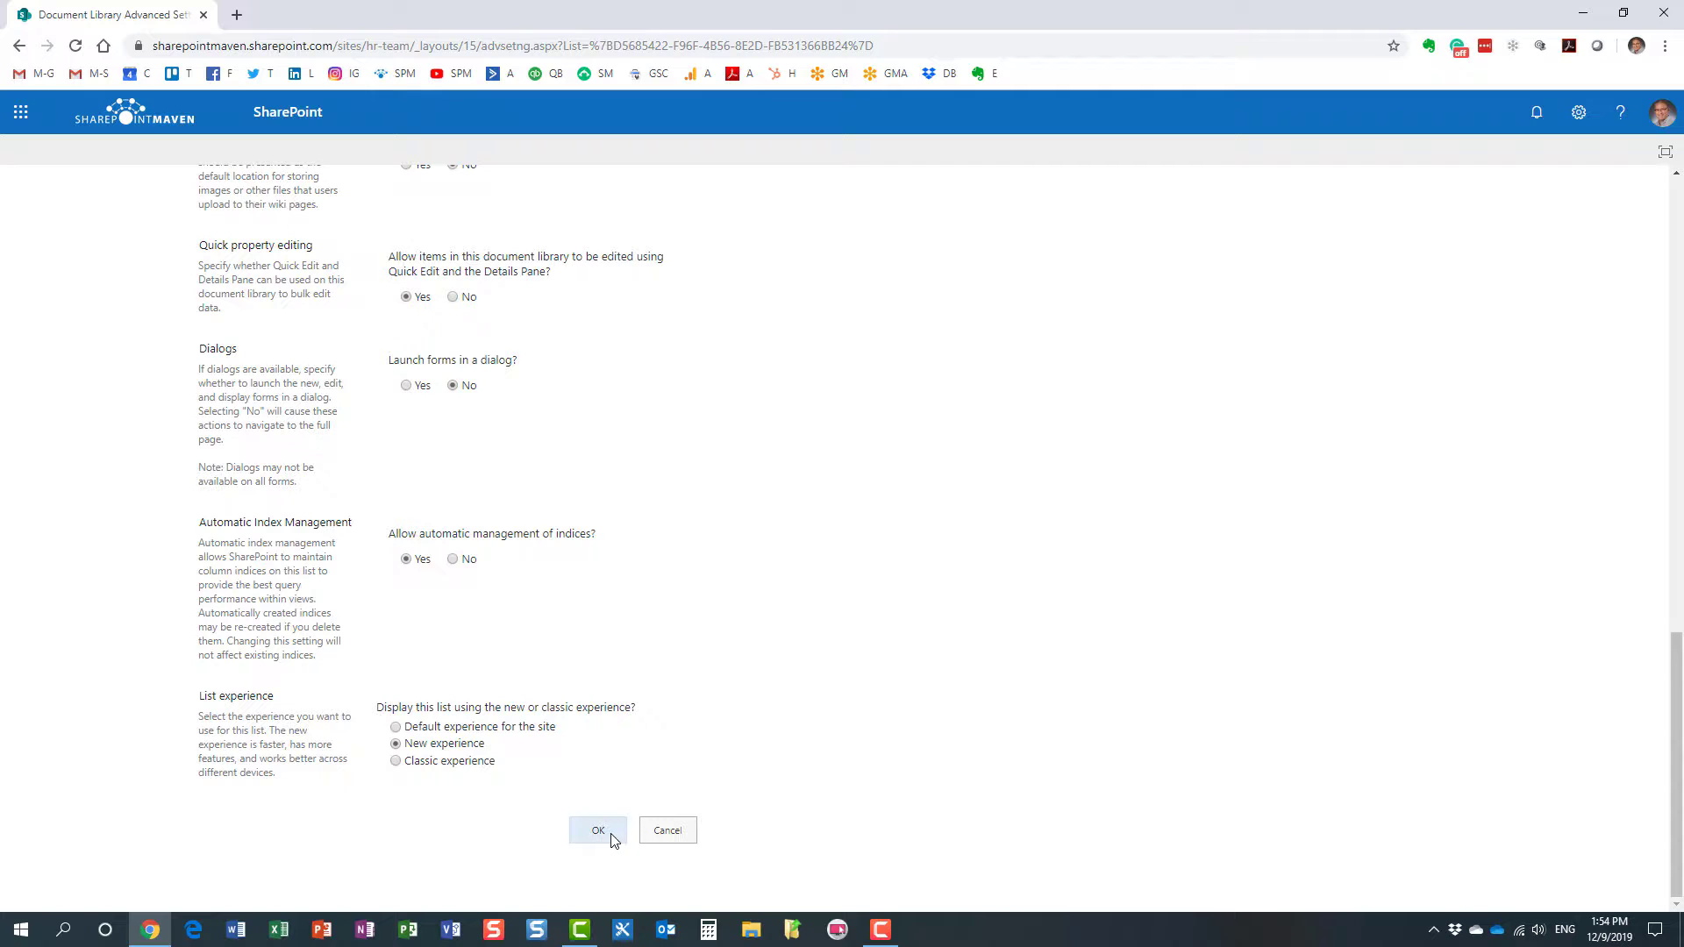
left_click(599, 831)
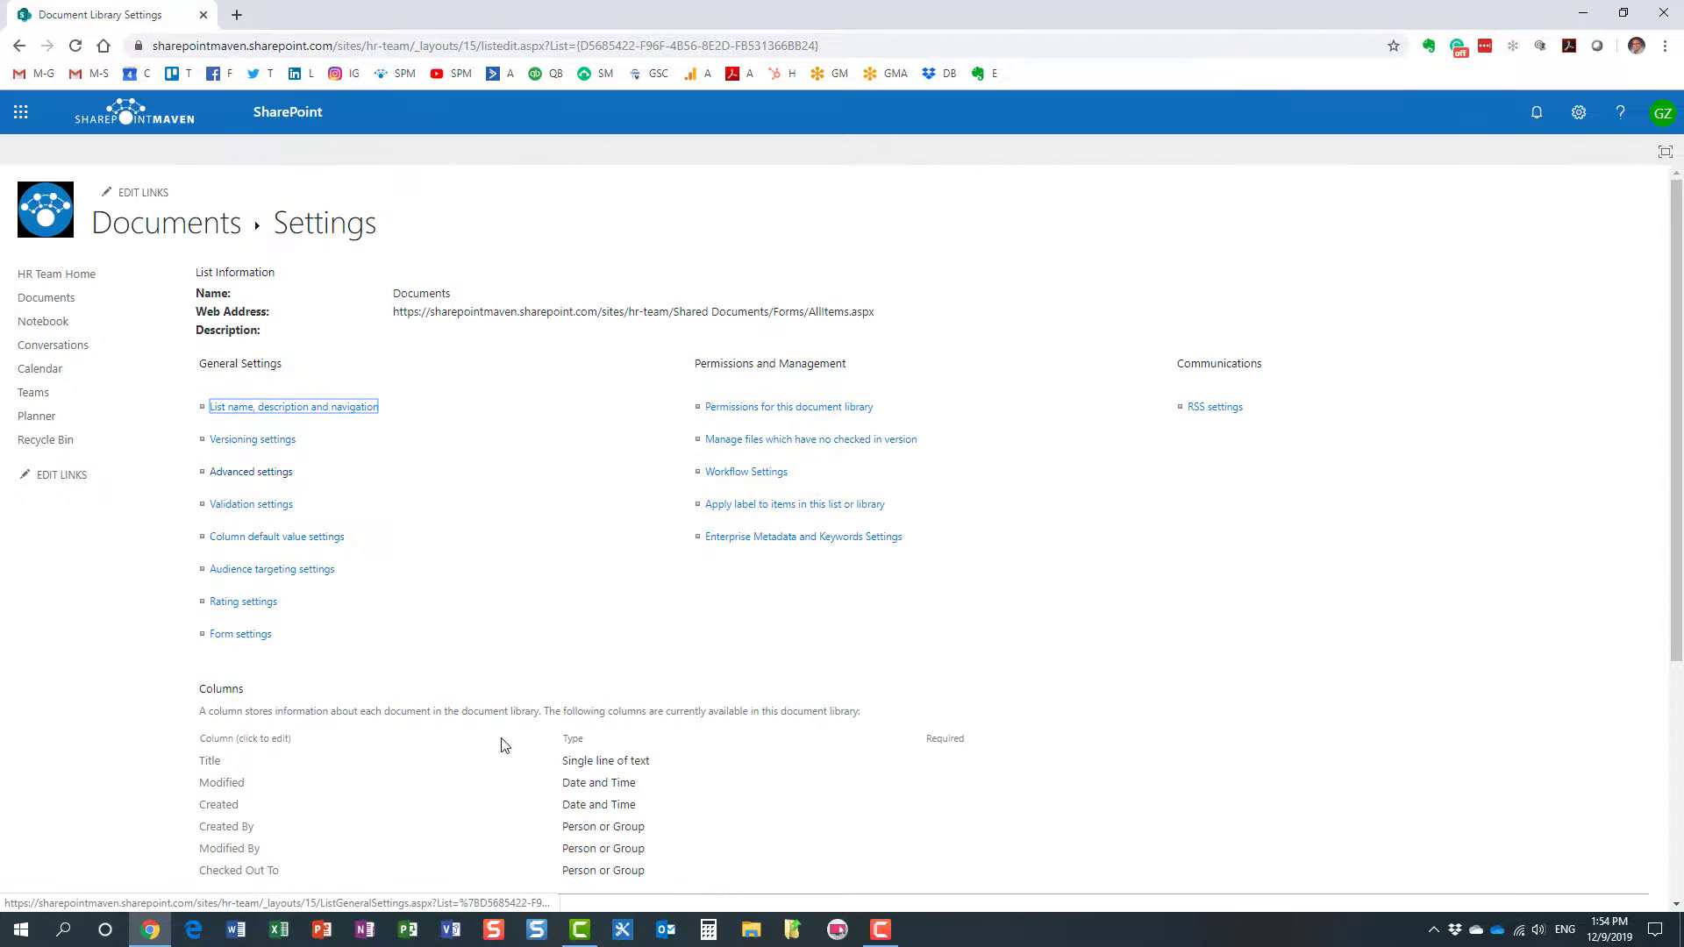
Step: Return to Documents, open Agenda 20170801.docx straight into desktop Word, then minimize Word
left_click(173, 239)
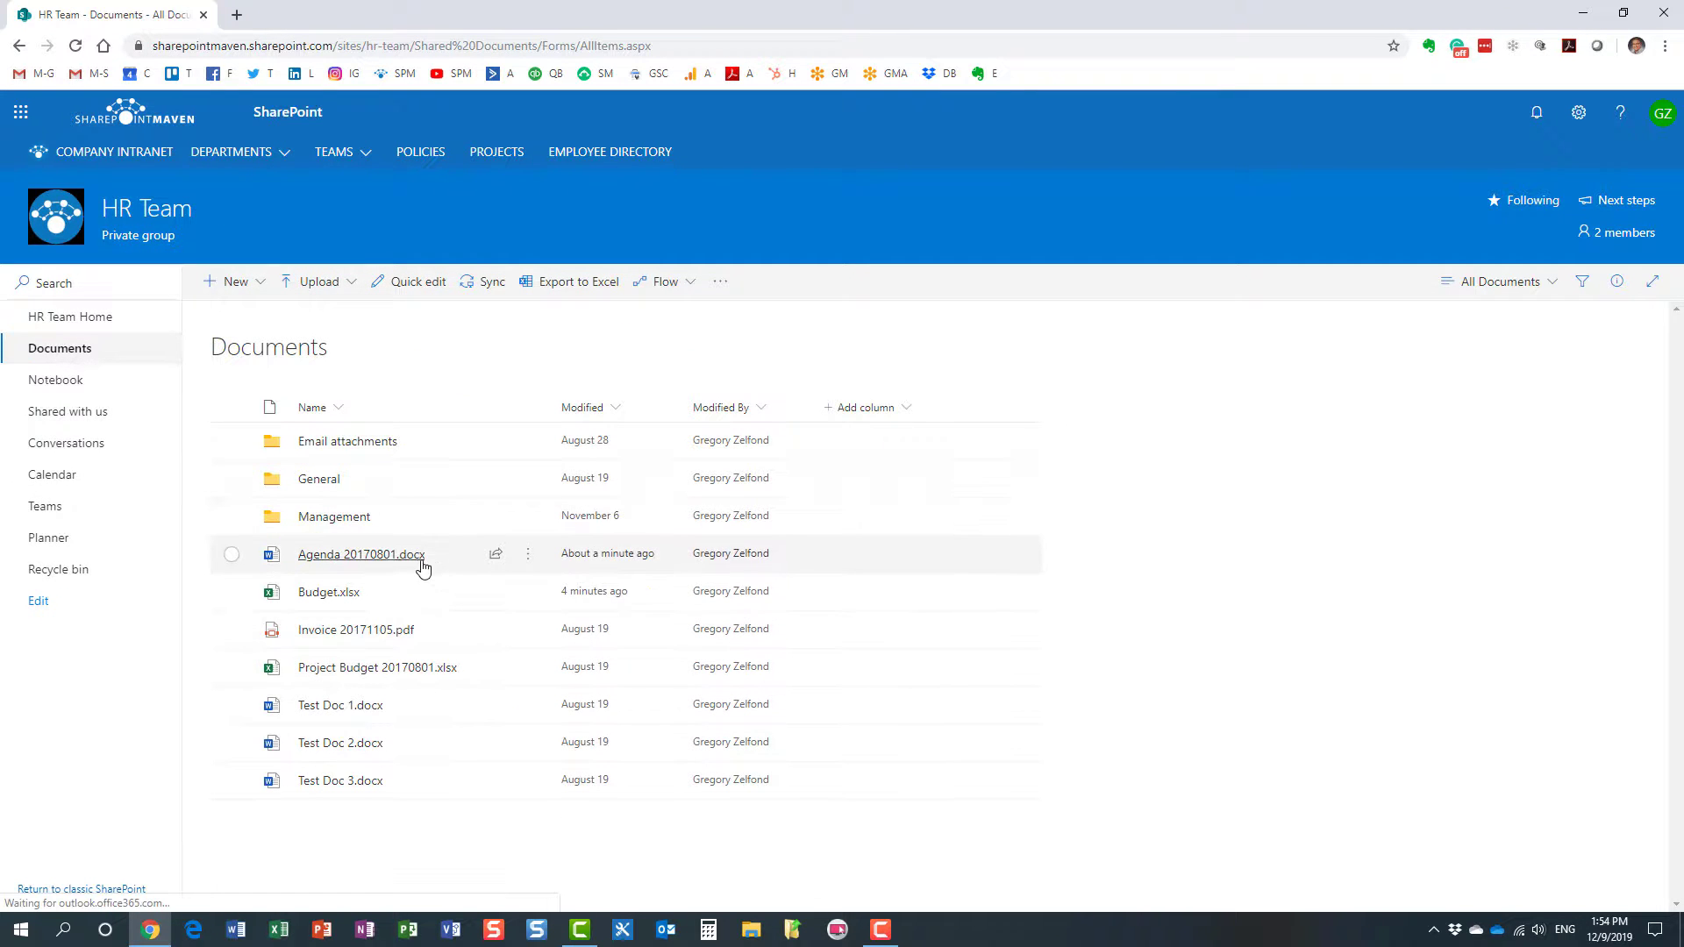
mouse_move(395, 561)
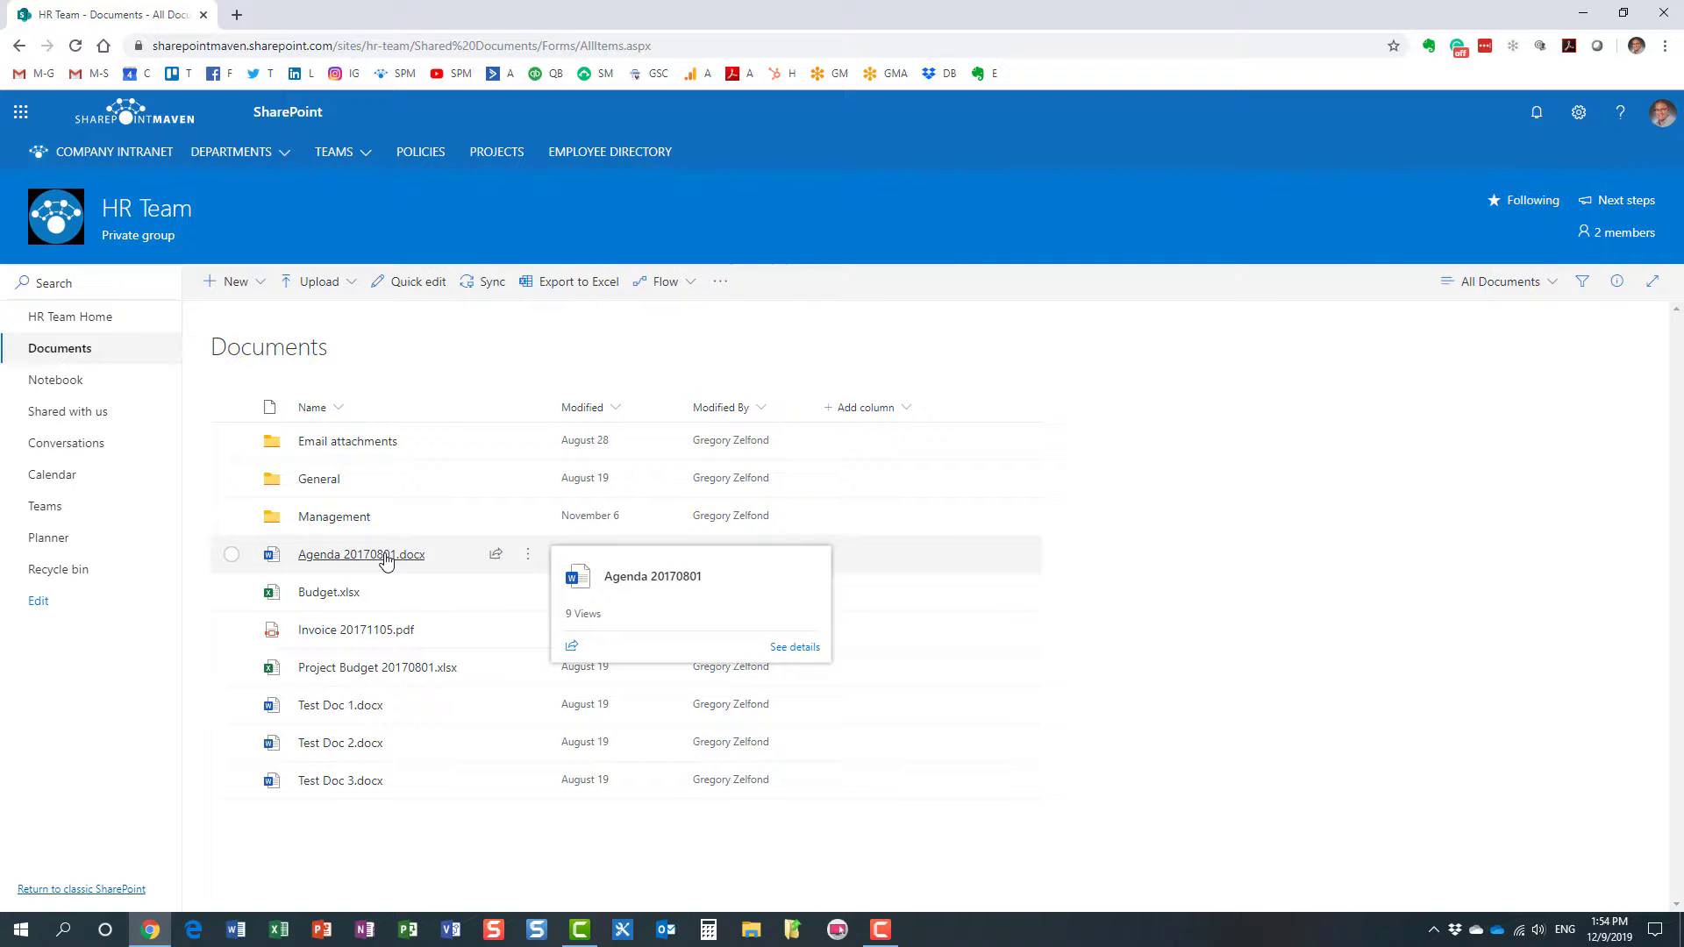
left_click(386, 556)
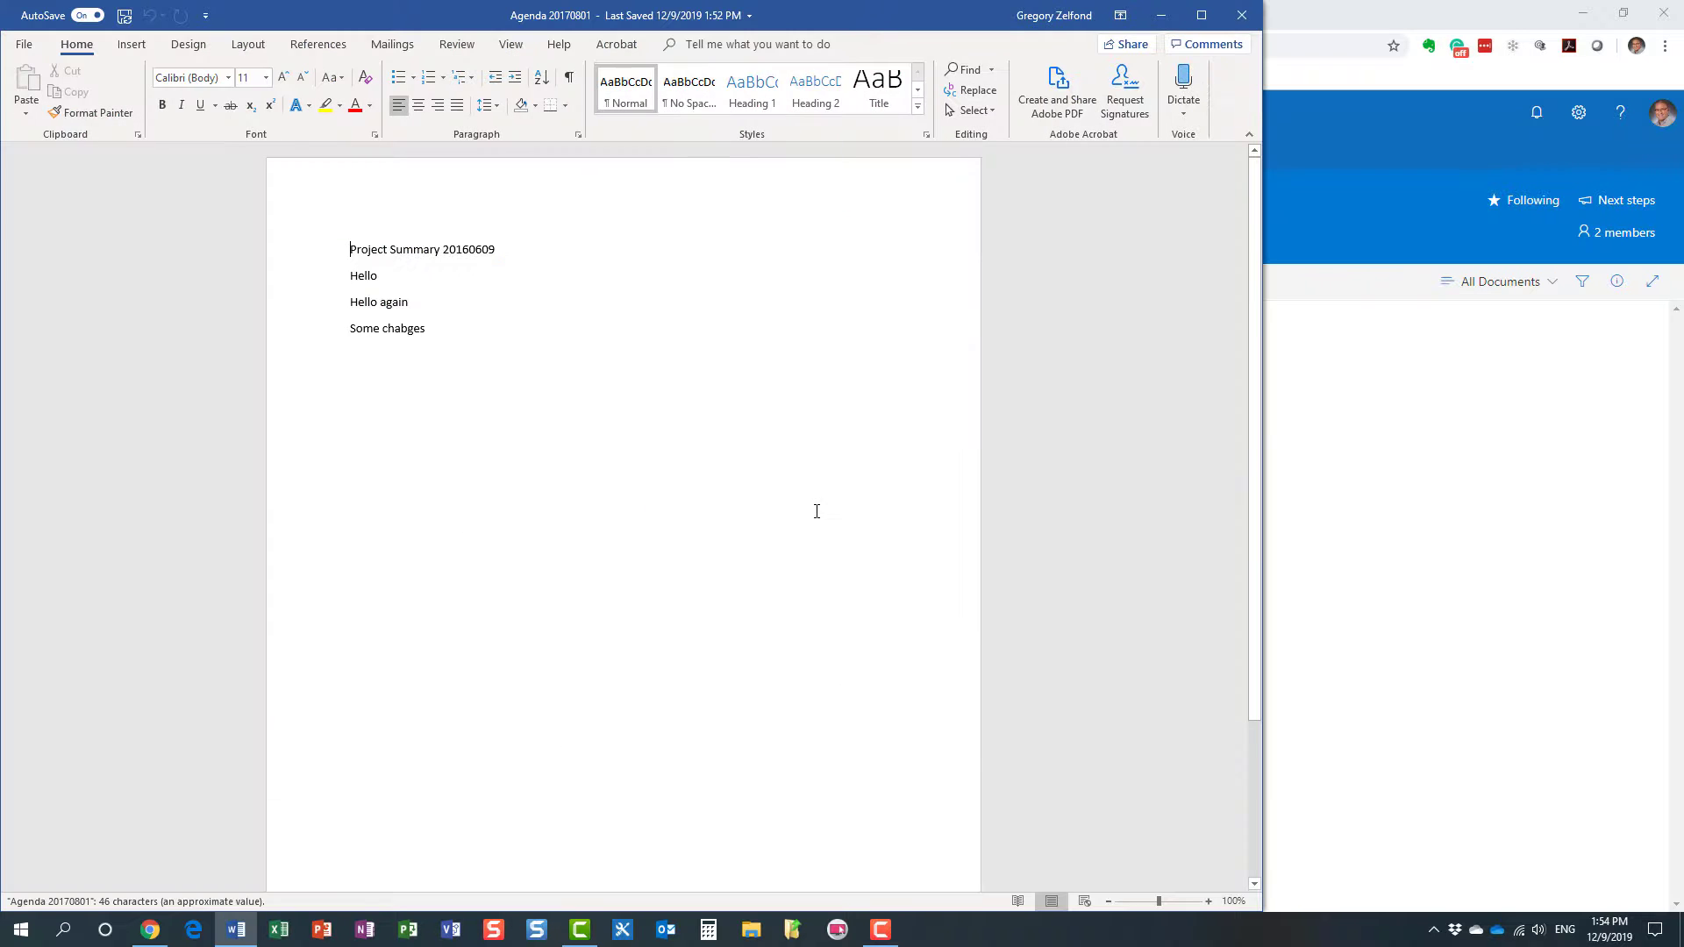
left_click(1154, 24)
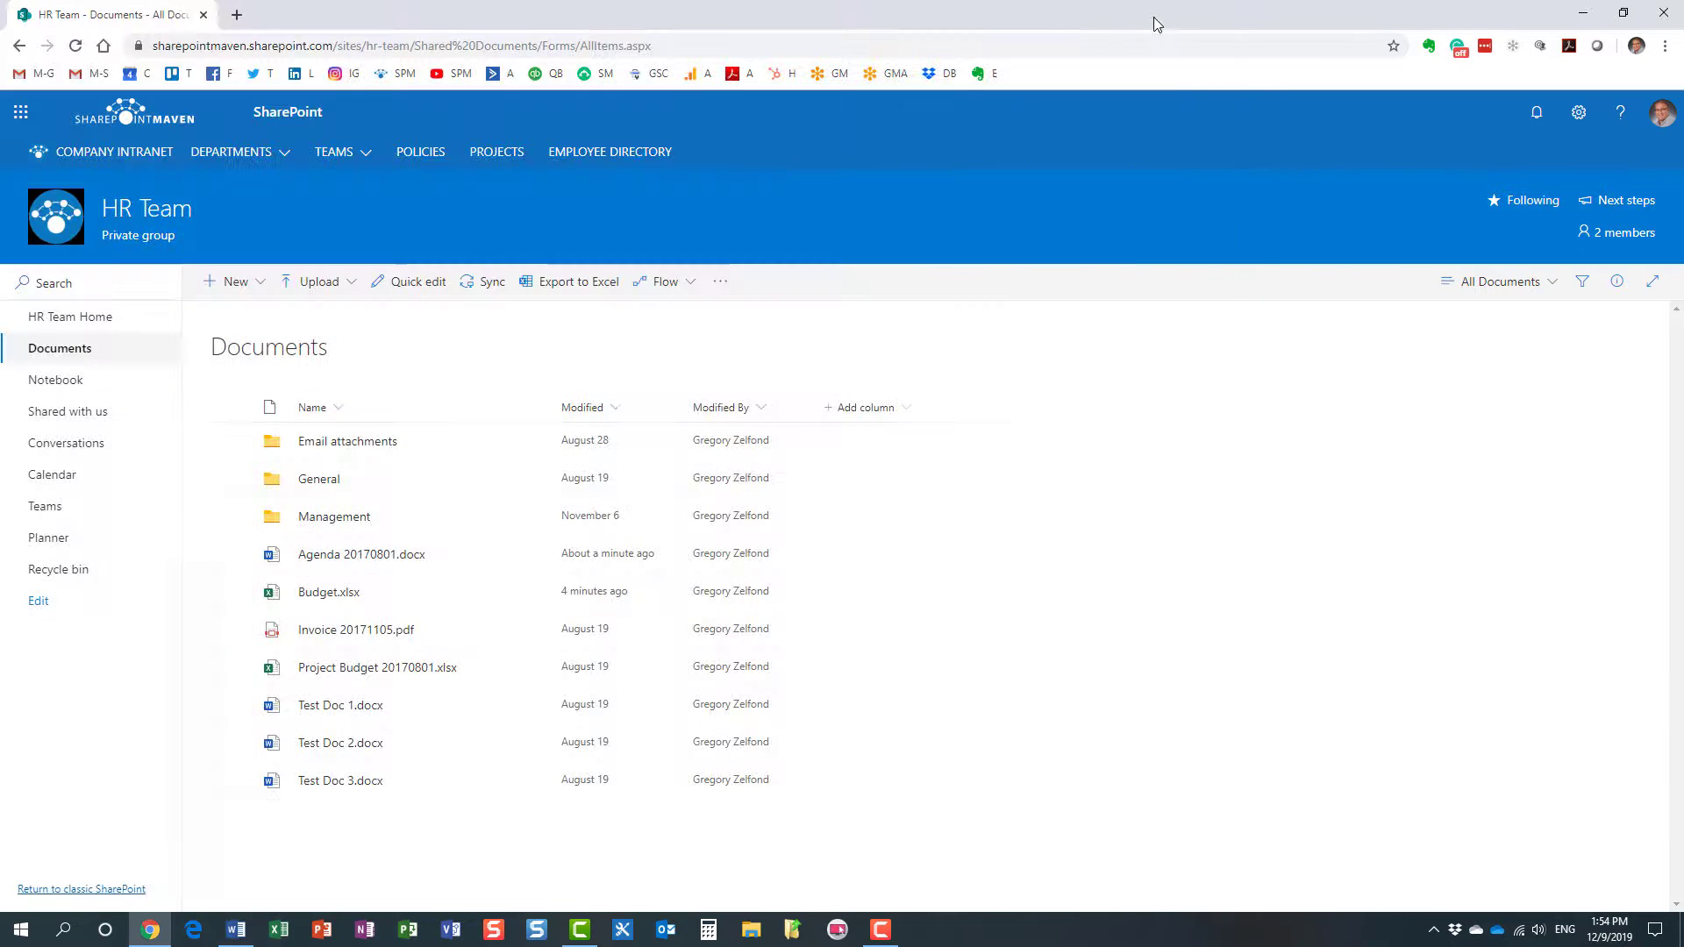
Step: Check the Agenda file's Open options in the library, then dismiss the menu
right_click(355, 555)
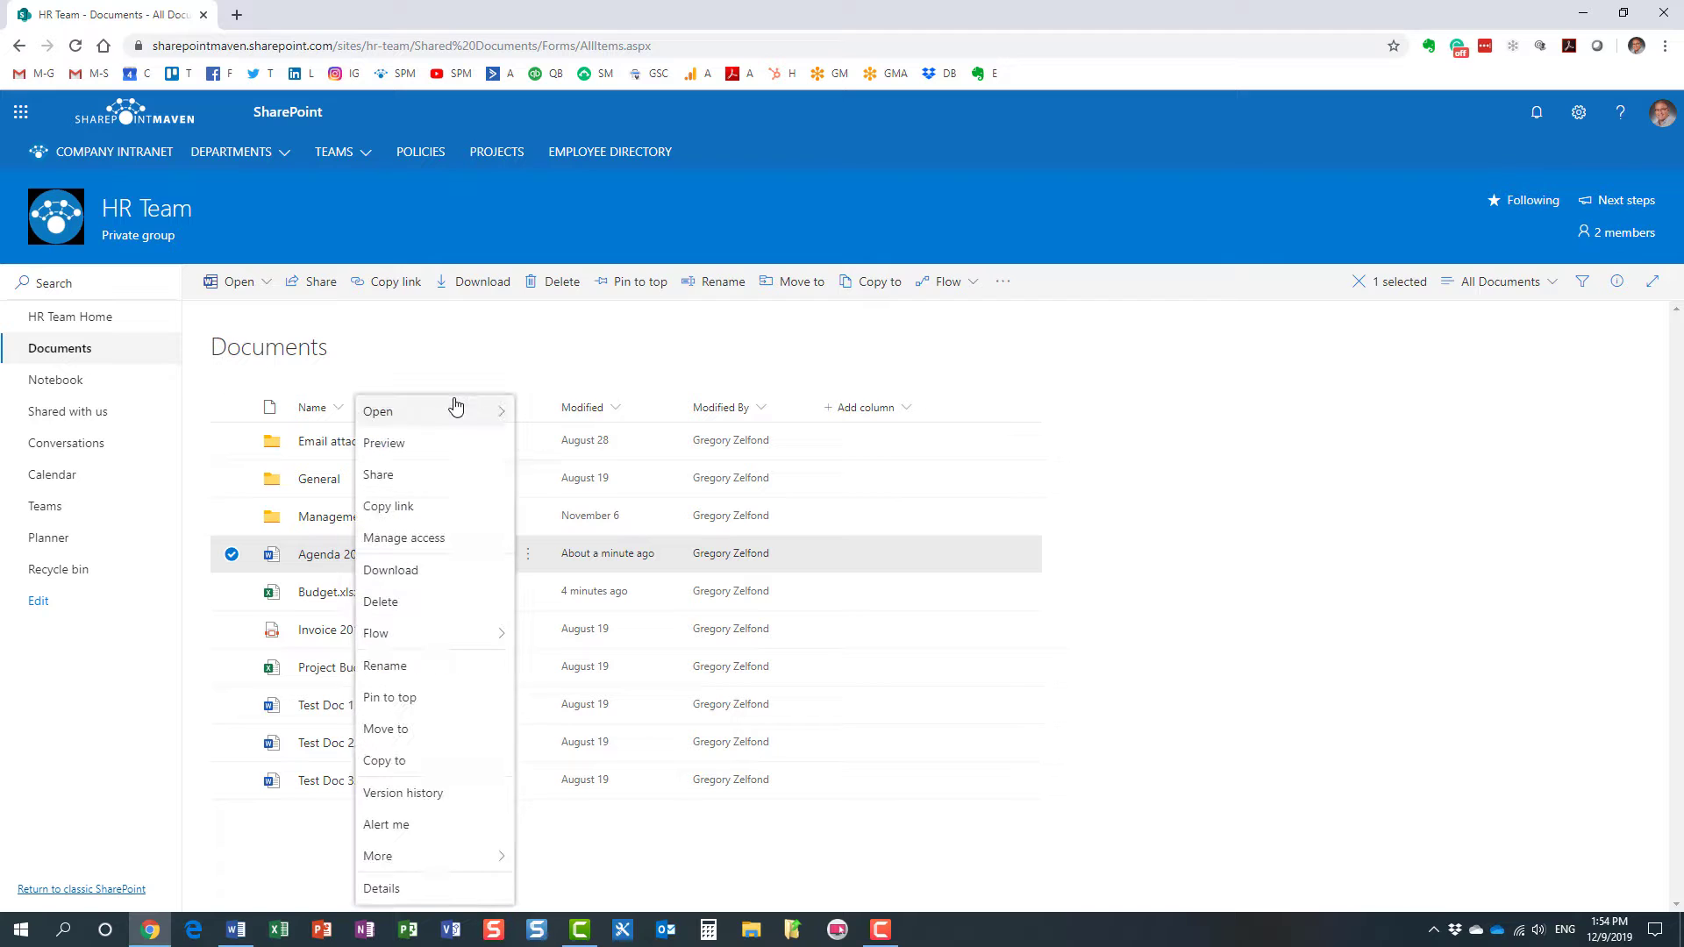
mouse_move(455, 412)
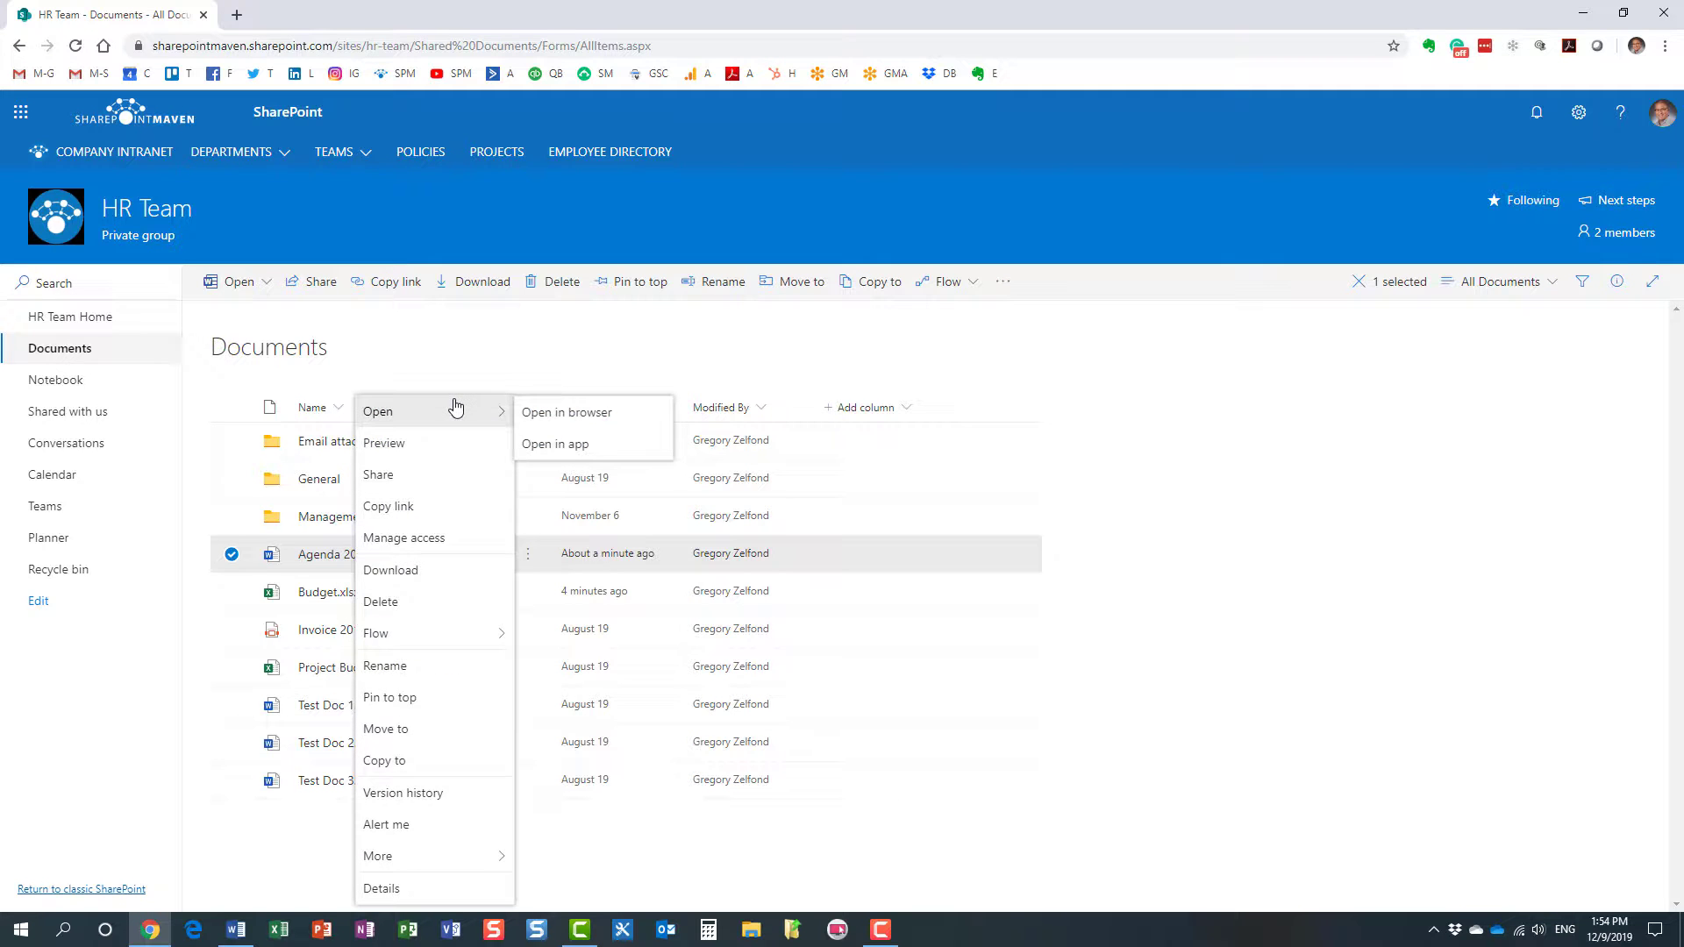
left_click(587, 449)
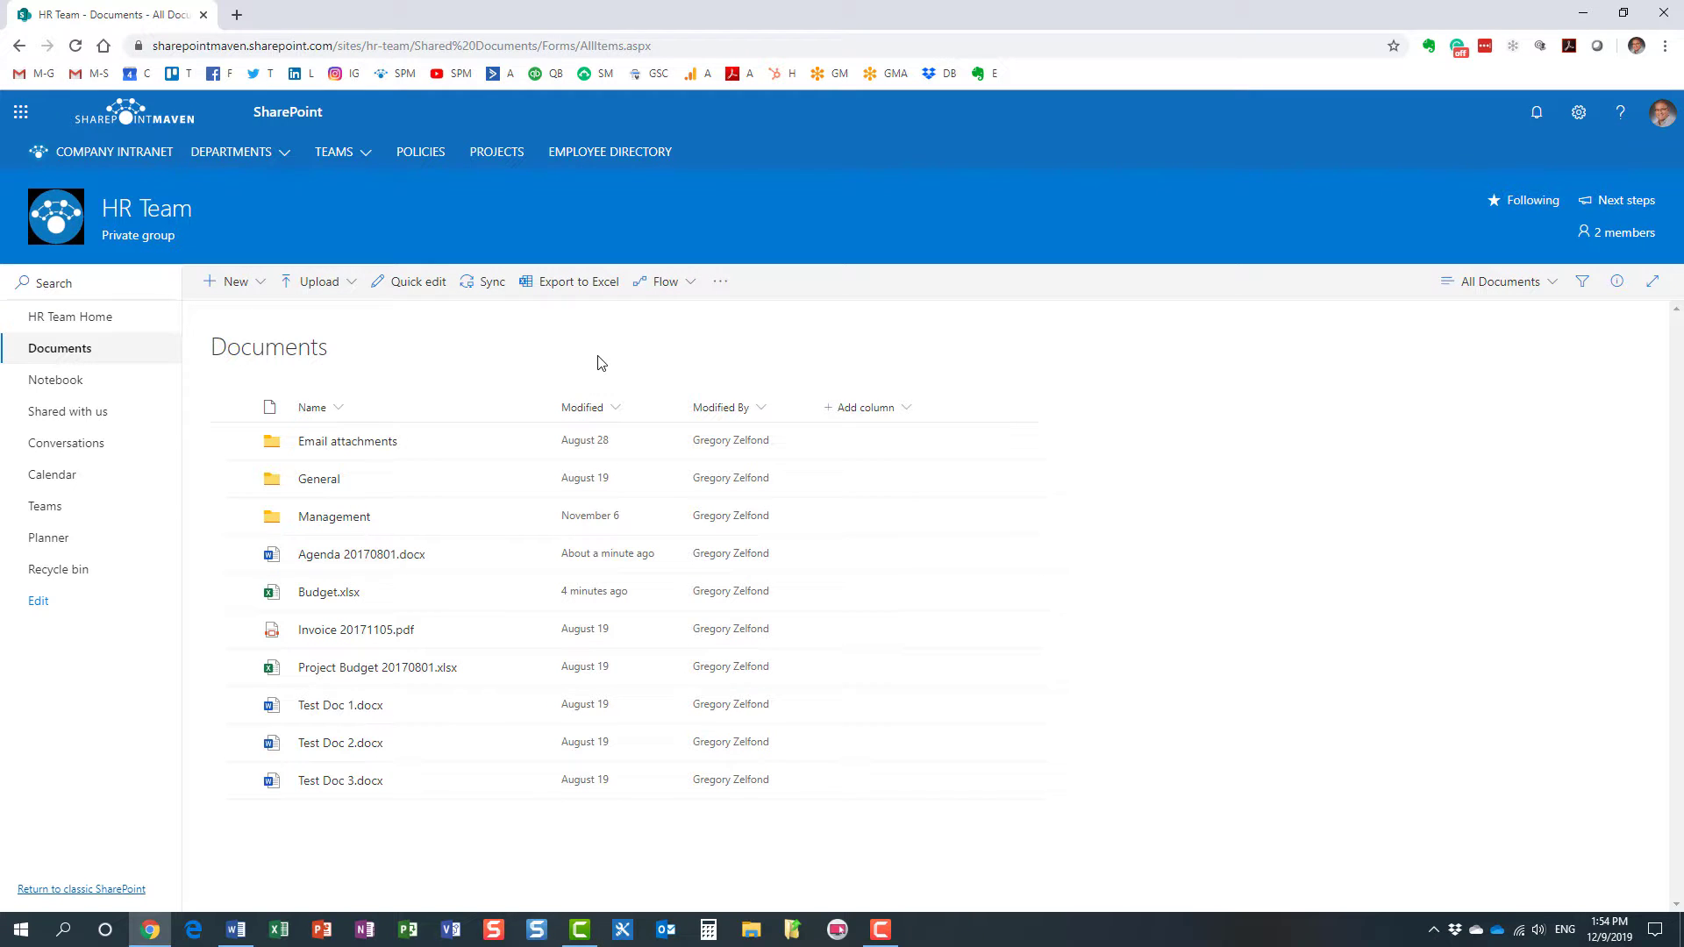